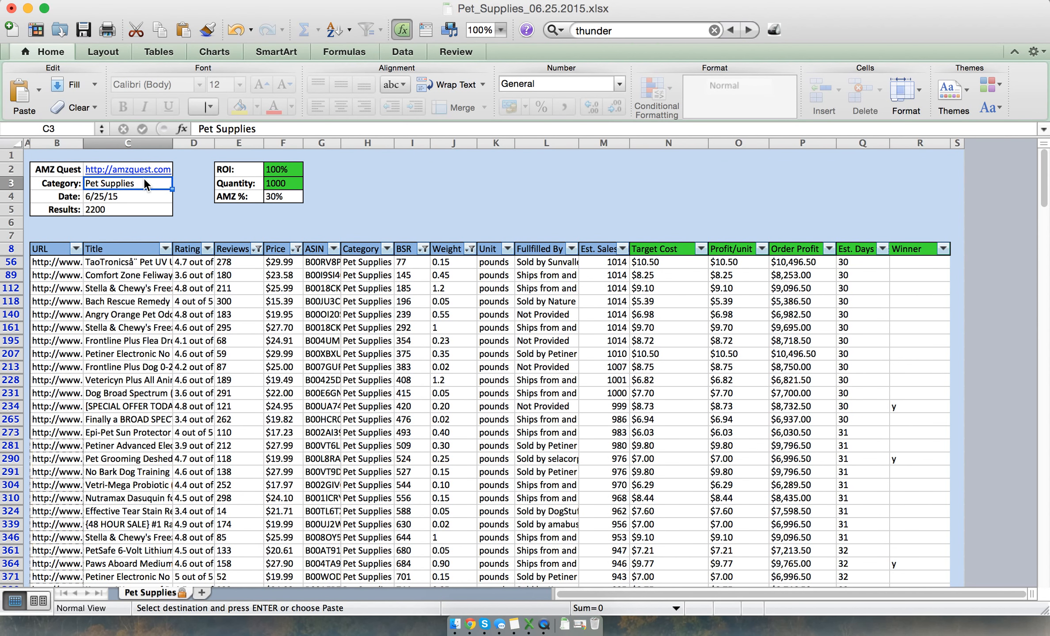
Examine the product table's column headers from URL through Rating, Price, ASIN and Category to Weight
click(40, 251)
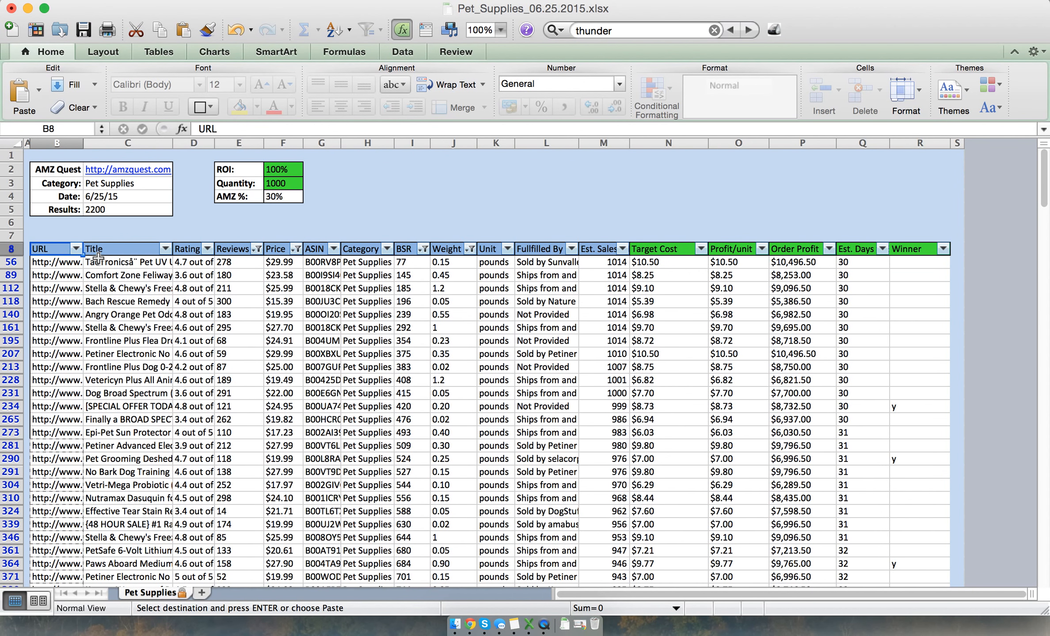
click(197, 245)
double_click(197, 245)
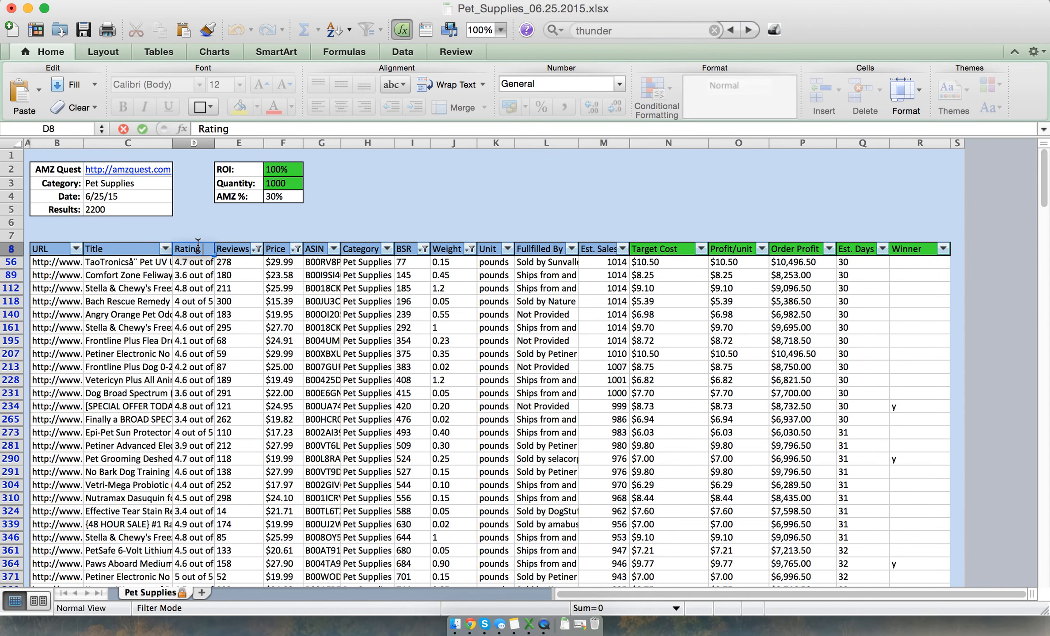
click(276, 249)
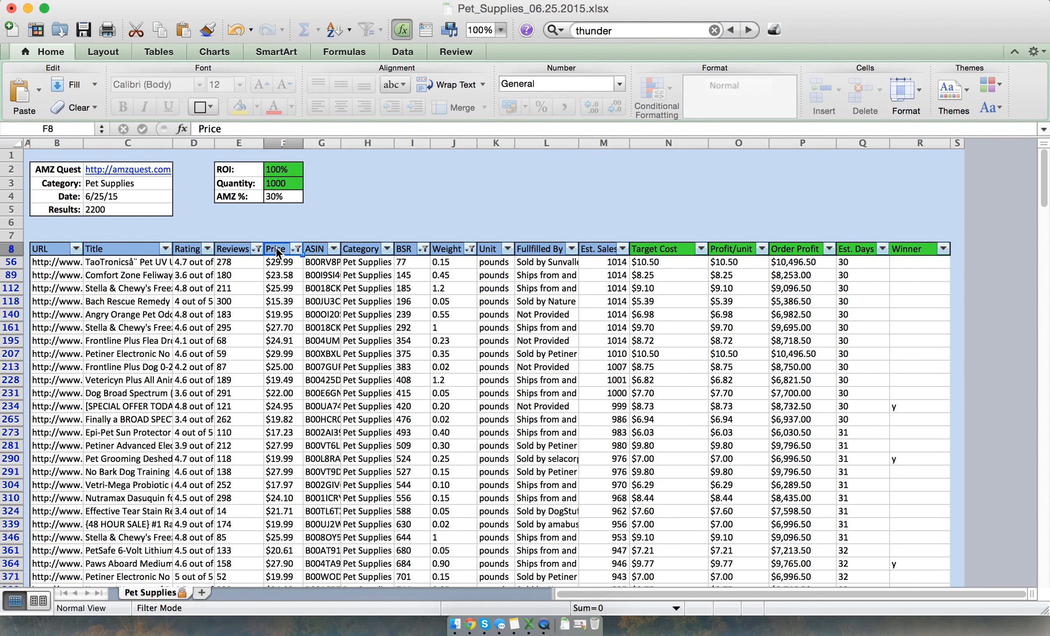
key(Right)
key(Right)
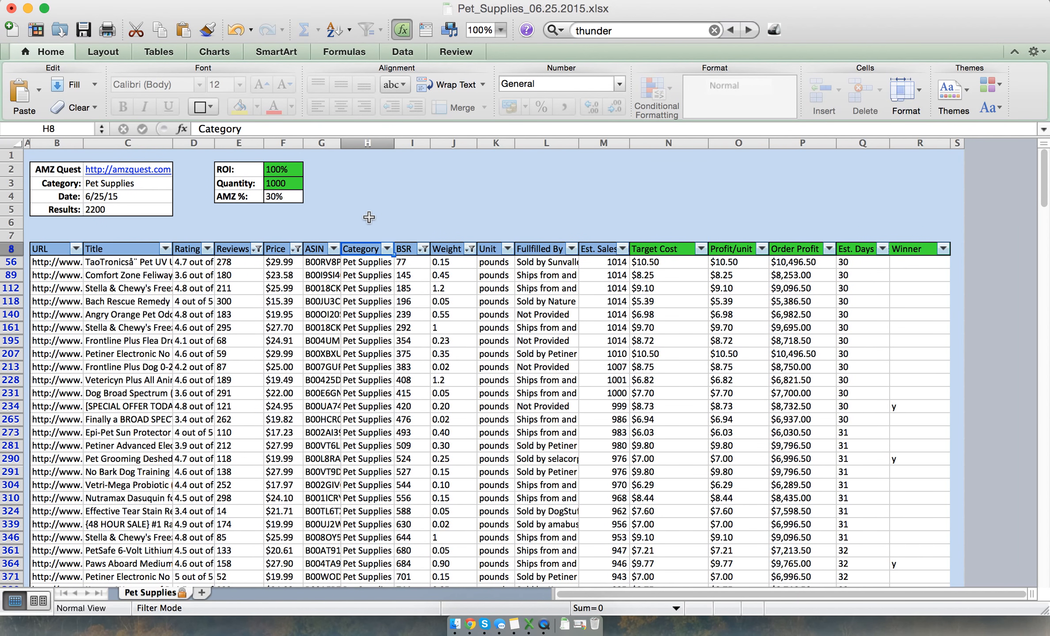
click(445, 254)
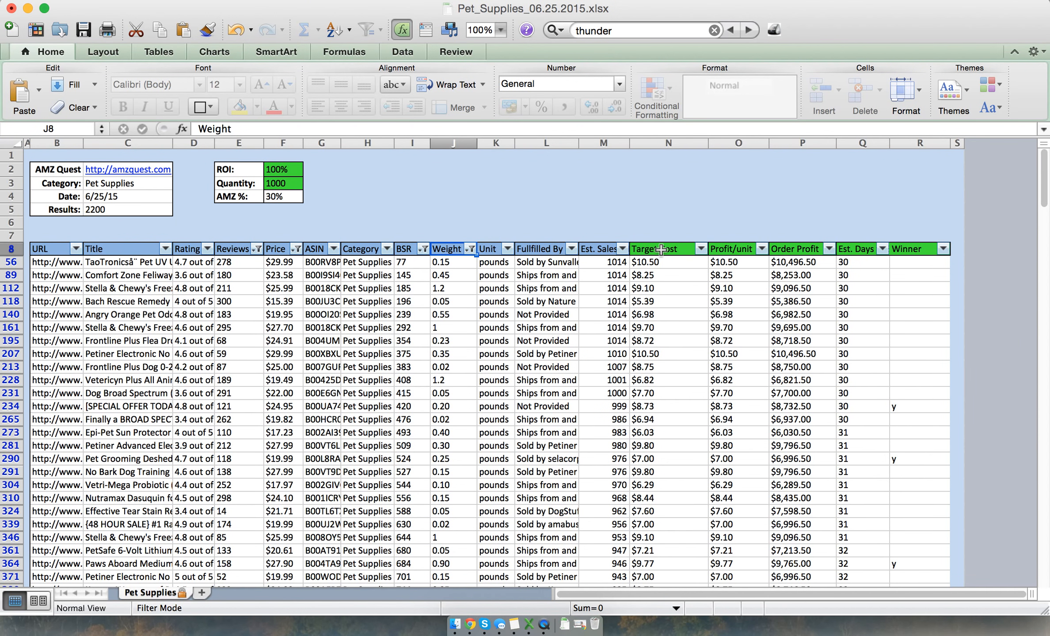
Examine the ROI and Quantity inputs above the table and the Target Cost of the first listed product
click(243, 171)
click(277, 172)
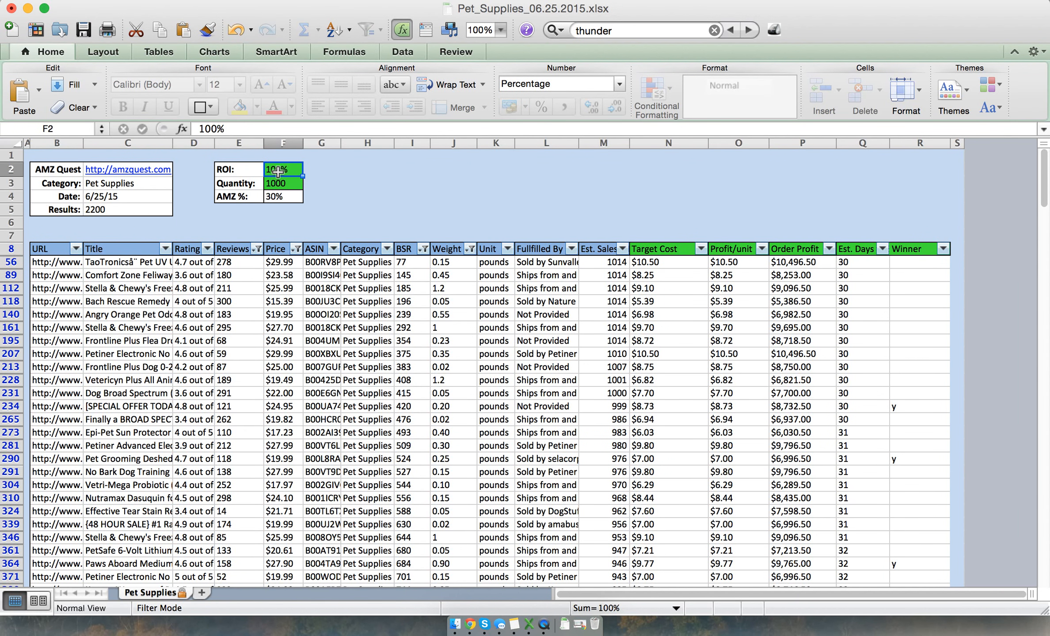
click(665, 264)
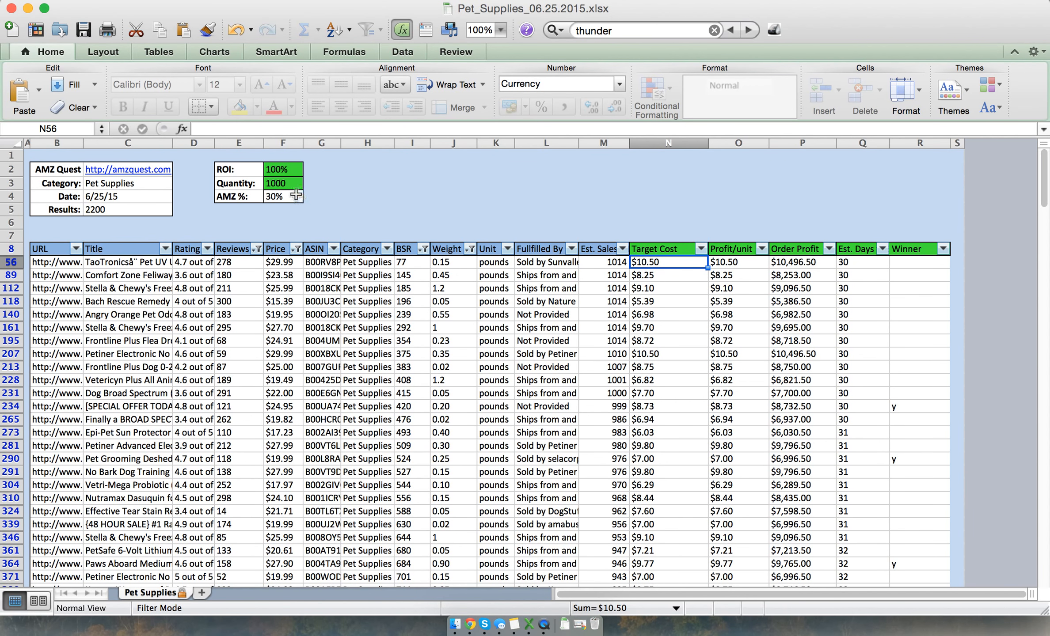
click(283, 184)
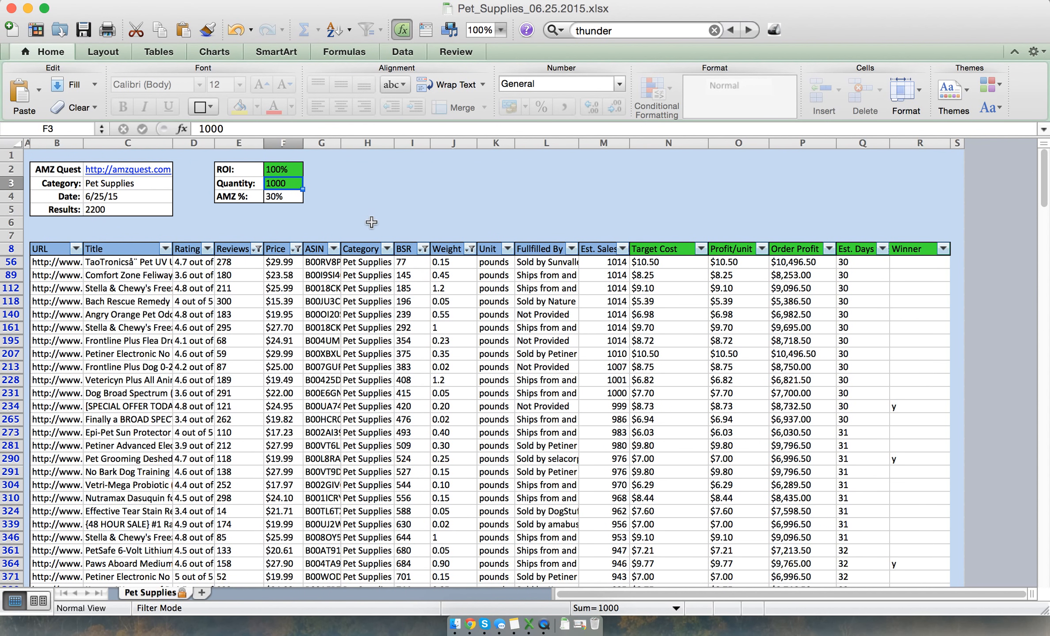
Inspect the filter criteria applied to the Reviews, Price and BSR columns, leaving them as they are
click(255, 250)
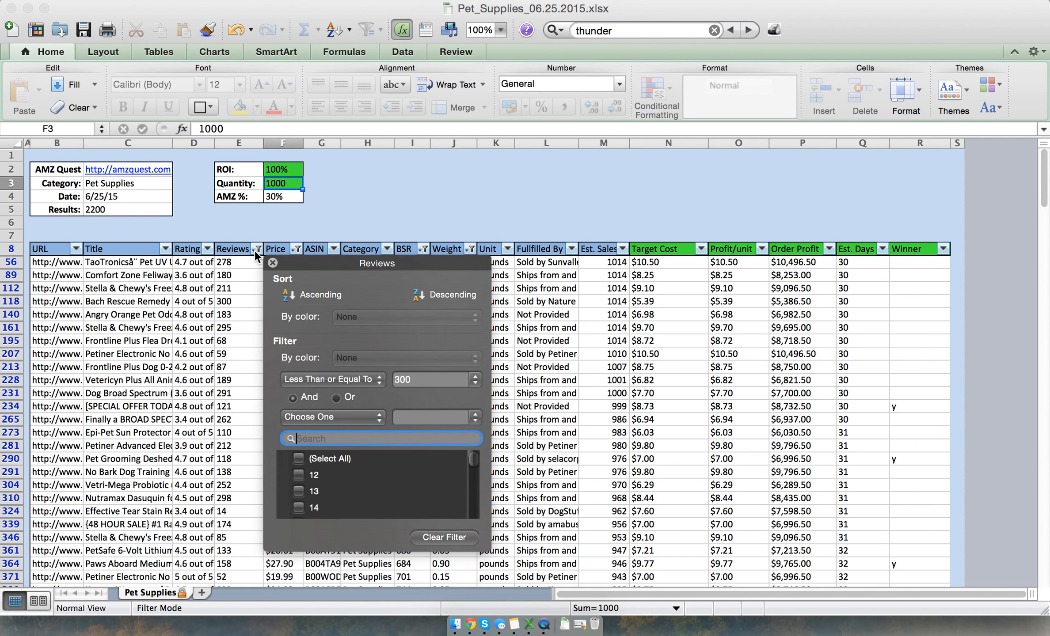
click(297, 249)
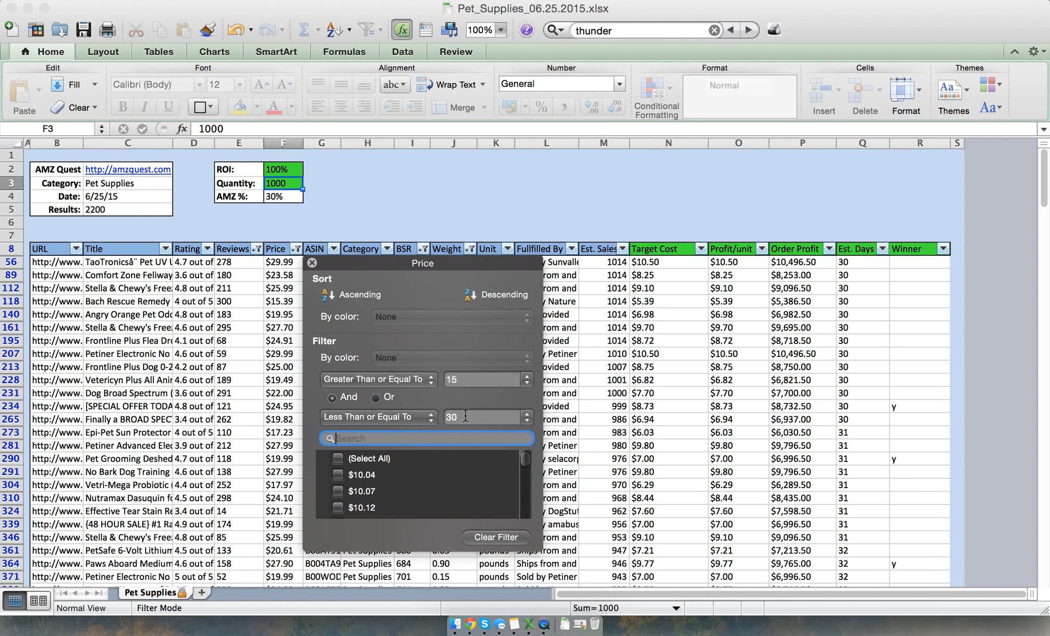
click(435, 208)
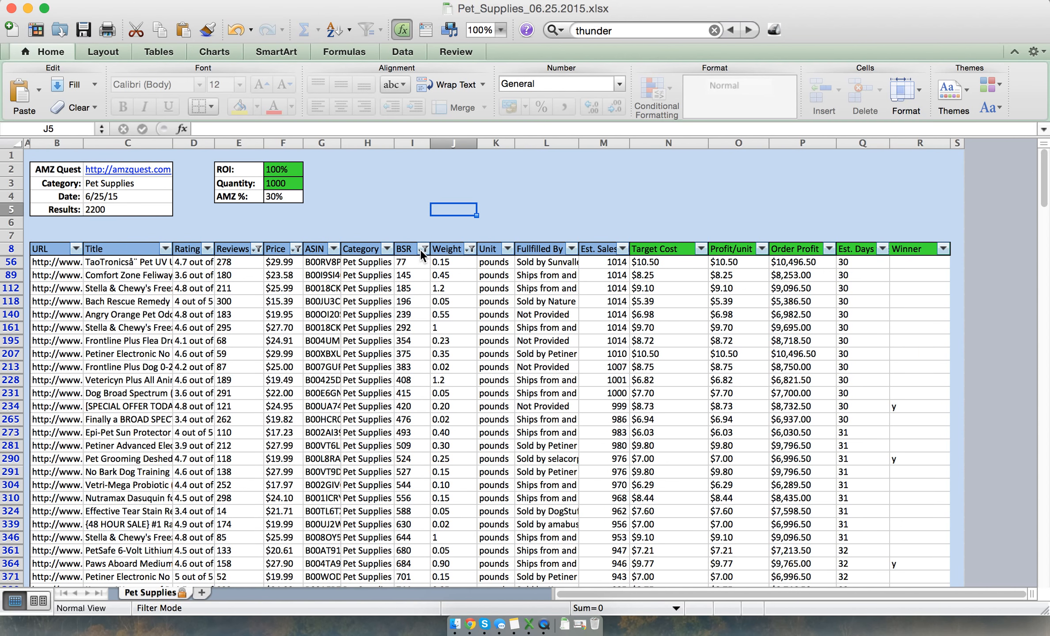
click(423, 250)
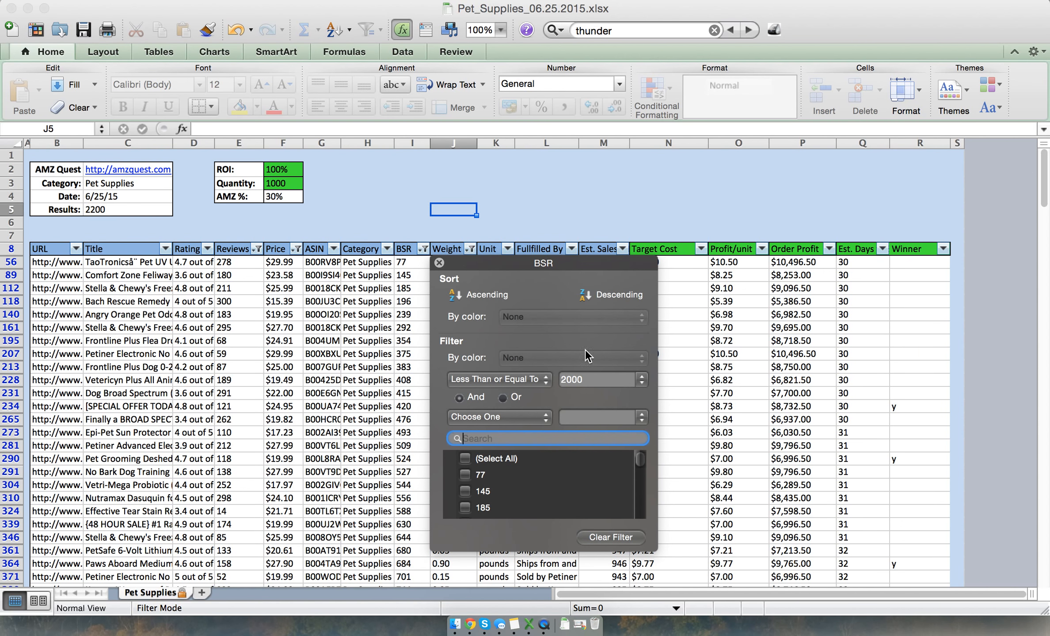
click(539, 182)
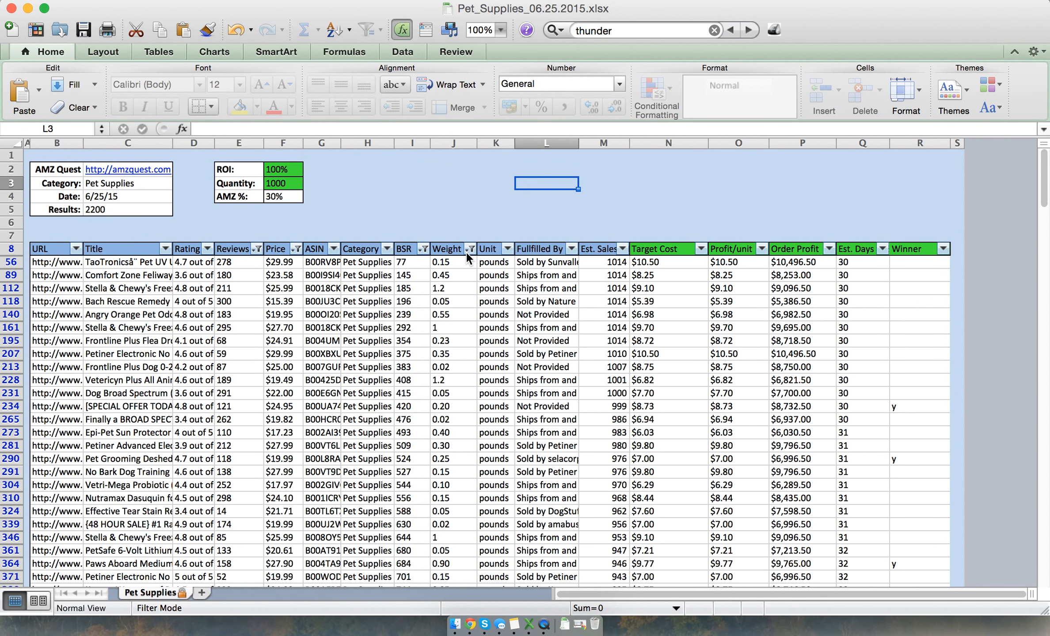
Count the filtered entries in the Fullfilled By column by setting the selection summary to Count
click(542, 144)
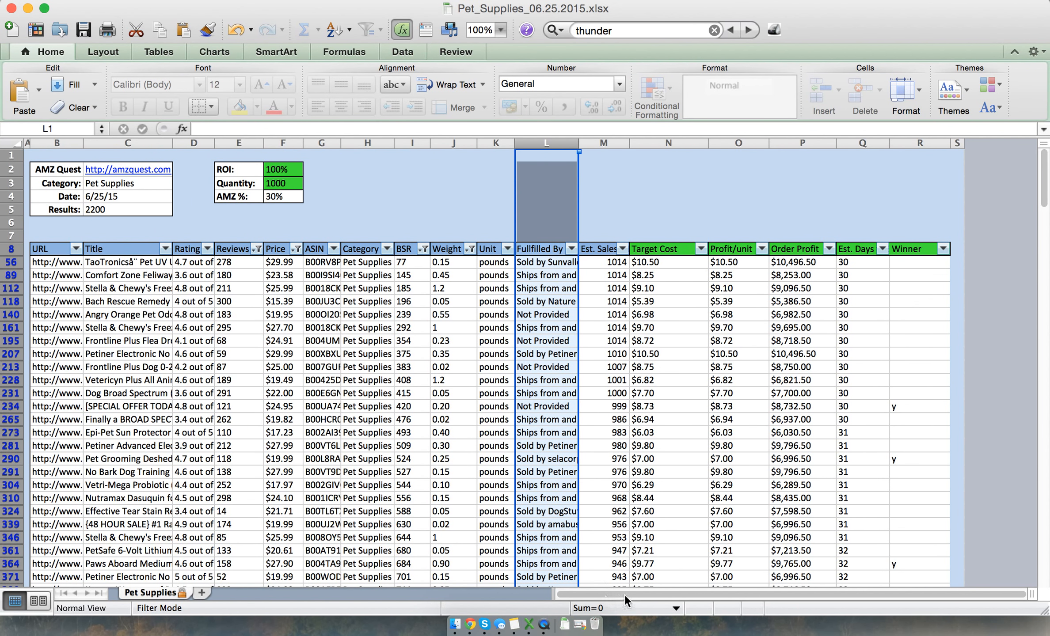
click(654, 610)
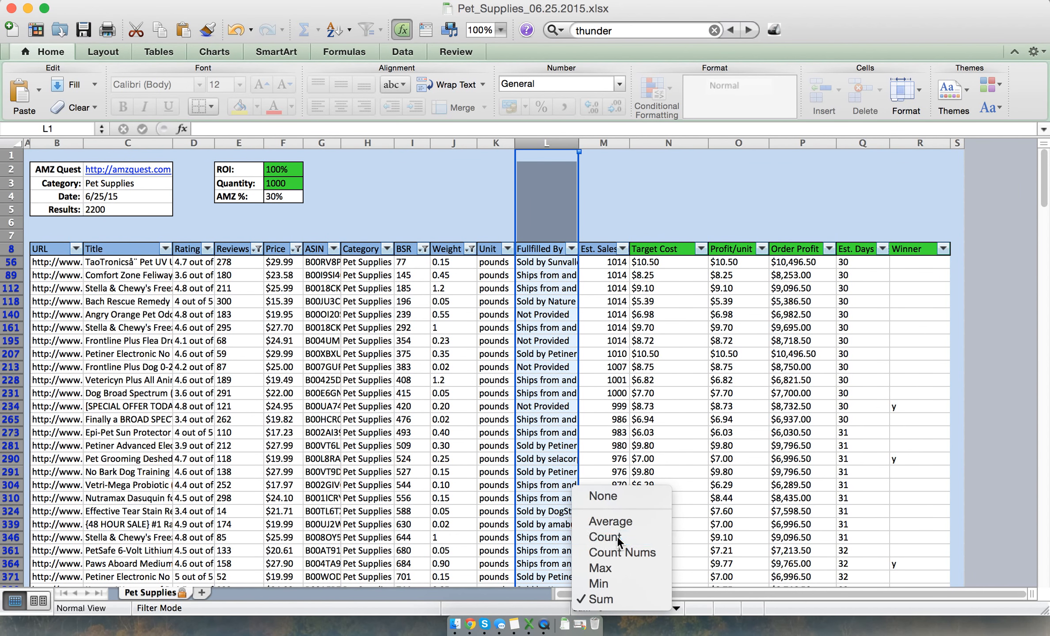
click(617, 537)
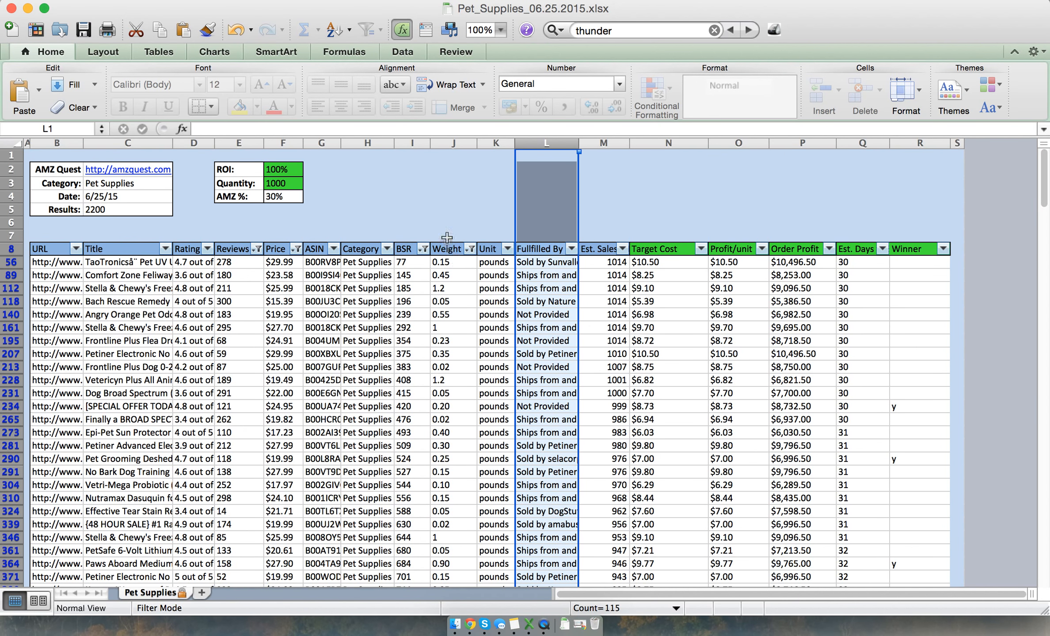
click(441, 197)
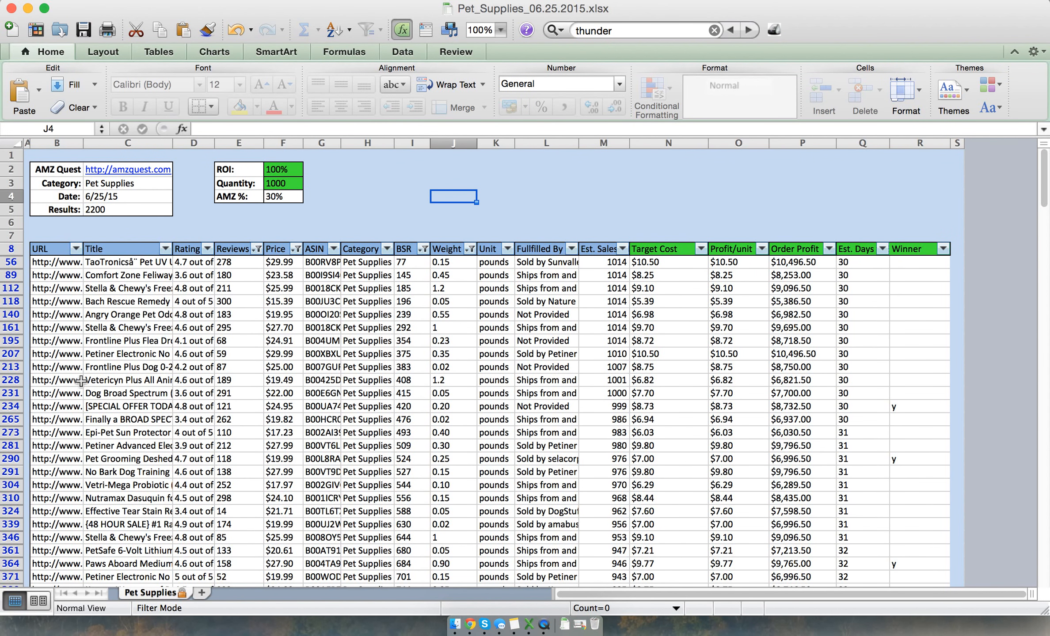
Copy the product URLs from row 290 (Pet Grooming Deshedding tool) through row 404 (Dog Whistle)
scroll(81, 381, down, 3)
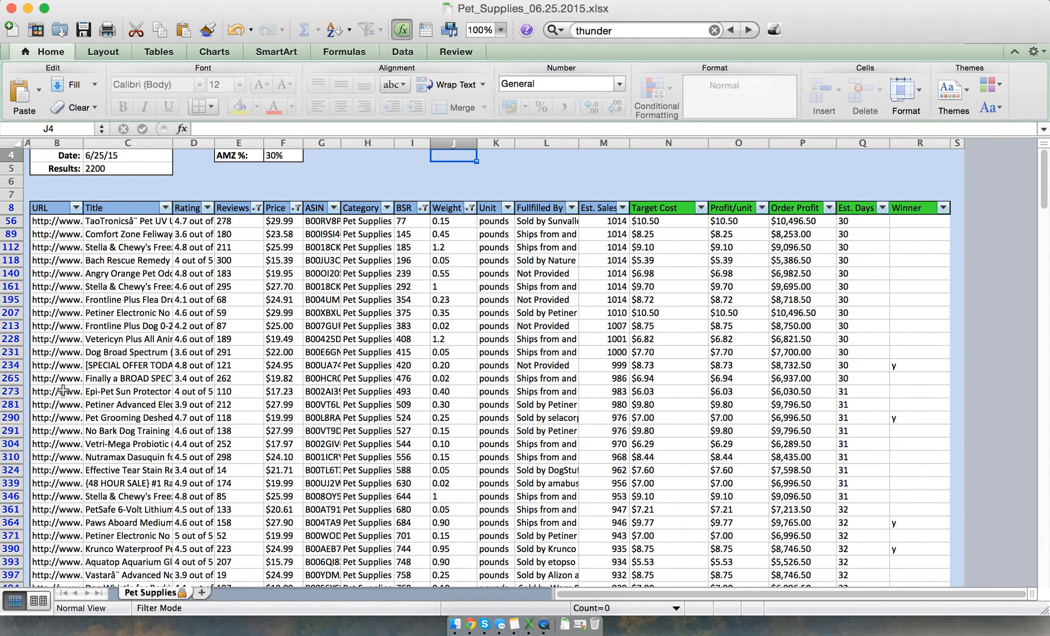
click(47, 417)
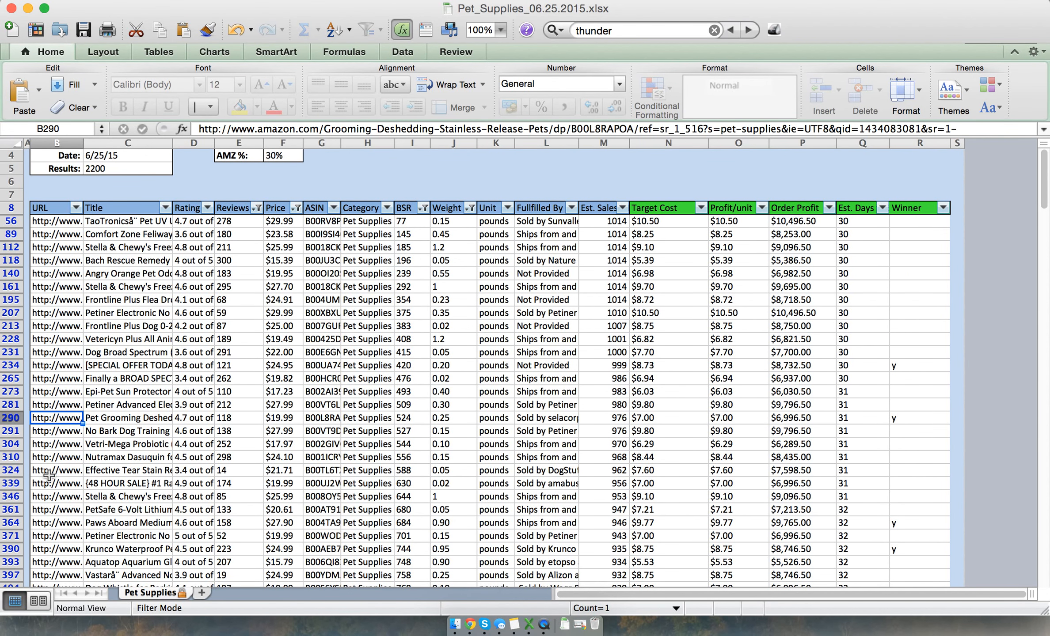
scroll(49, 476, down, 5)
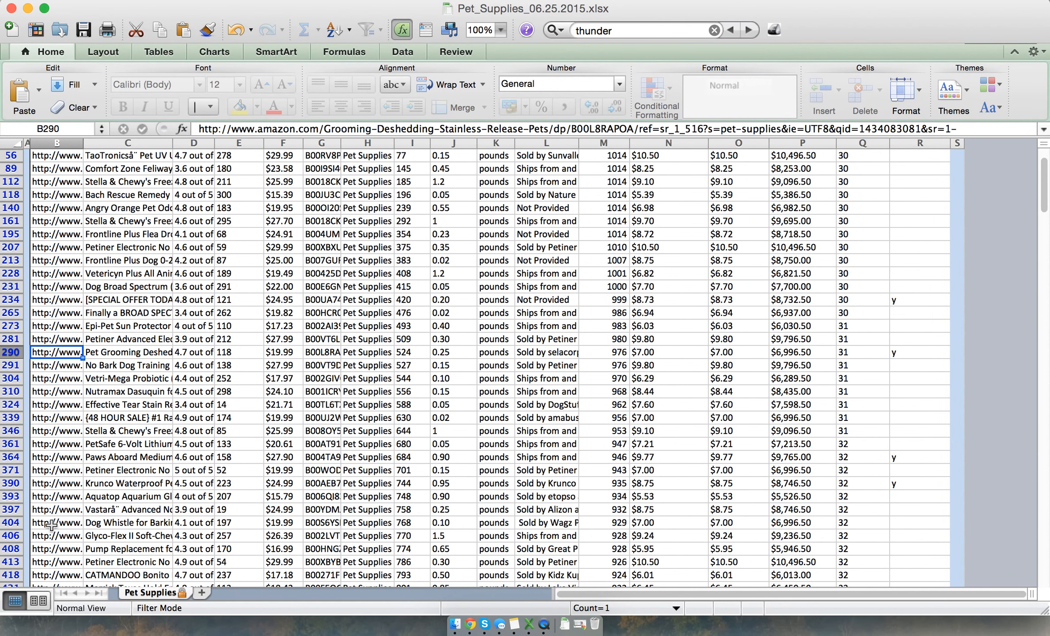
shift+click(52, 525)
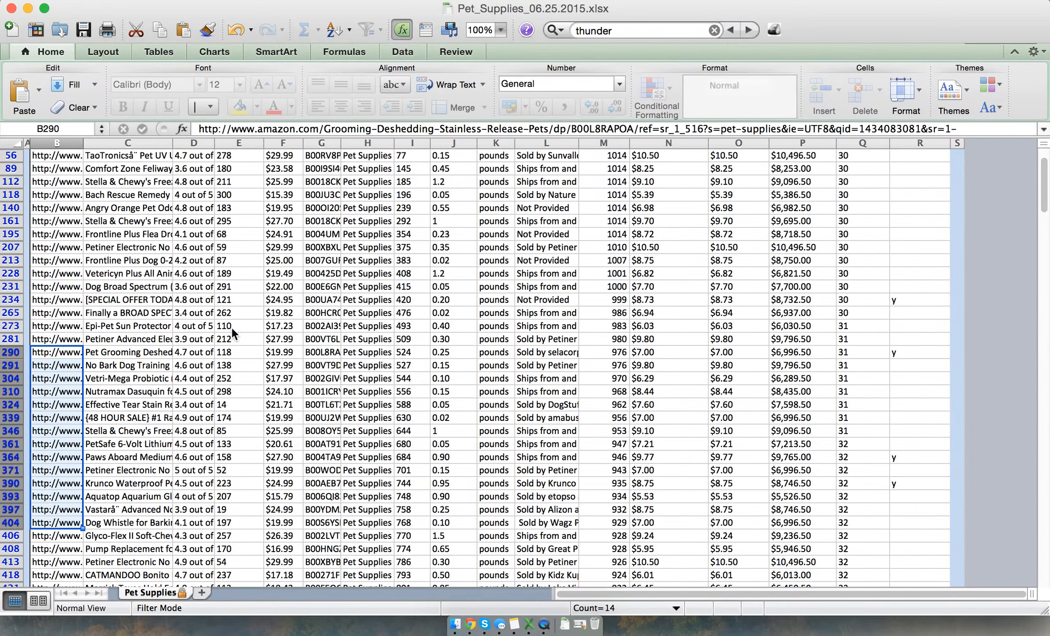
key(super+c)
Switch to URLOpener.com in Google Chrome, submit the copied product URLs and open all of the links
key(super+Tab)
key(super+Tab)
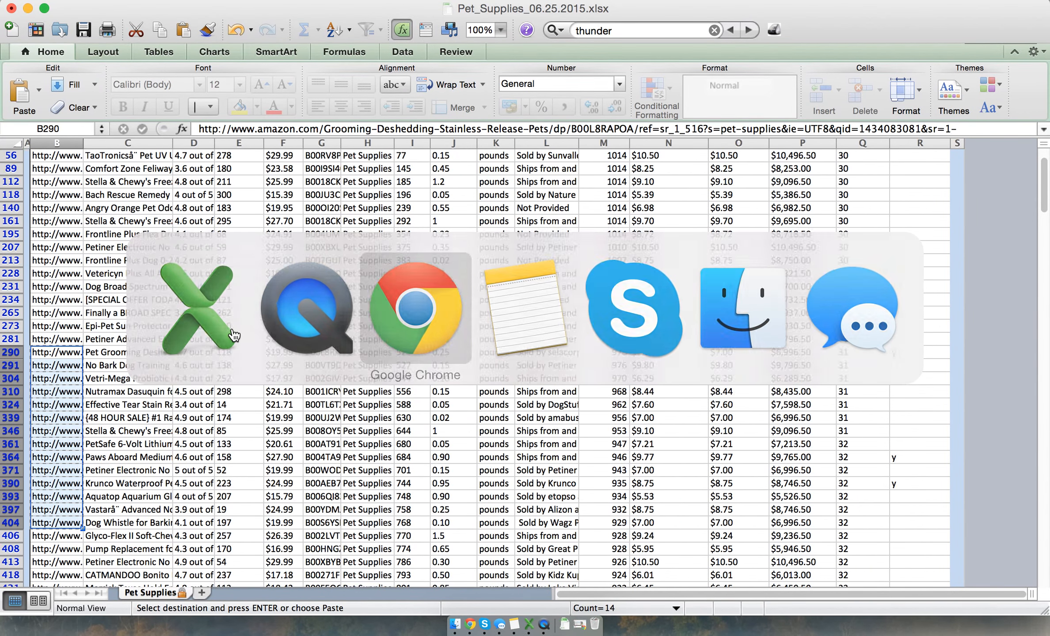
click(254, 346)
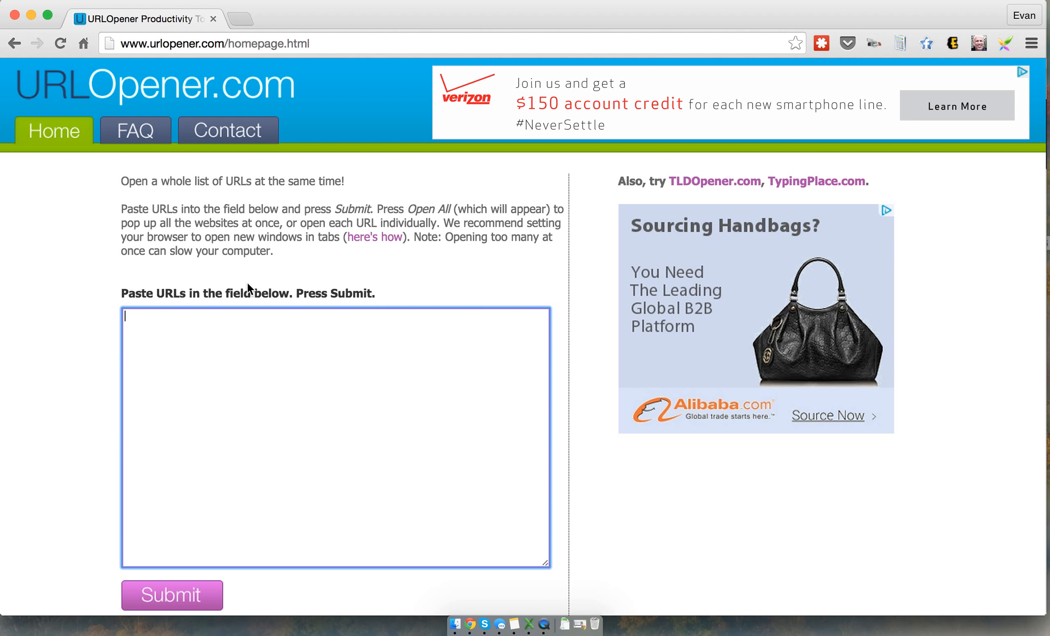
scroll(288, 338, down, 3)
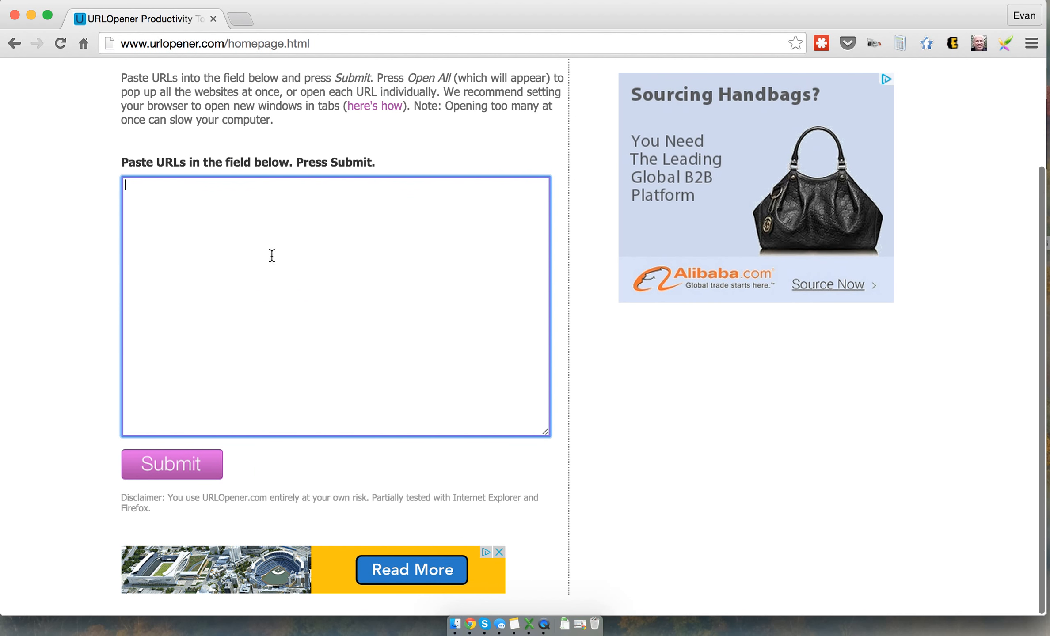
key(super+v)
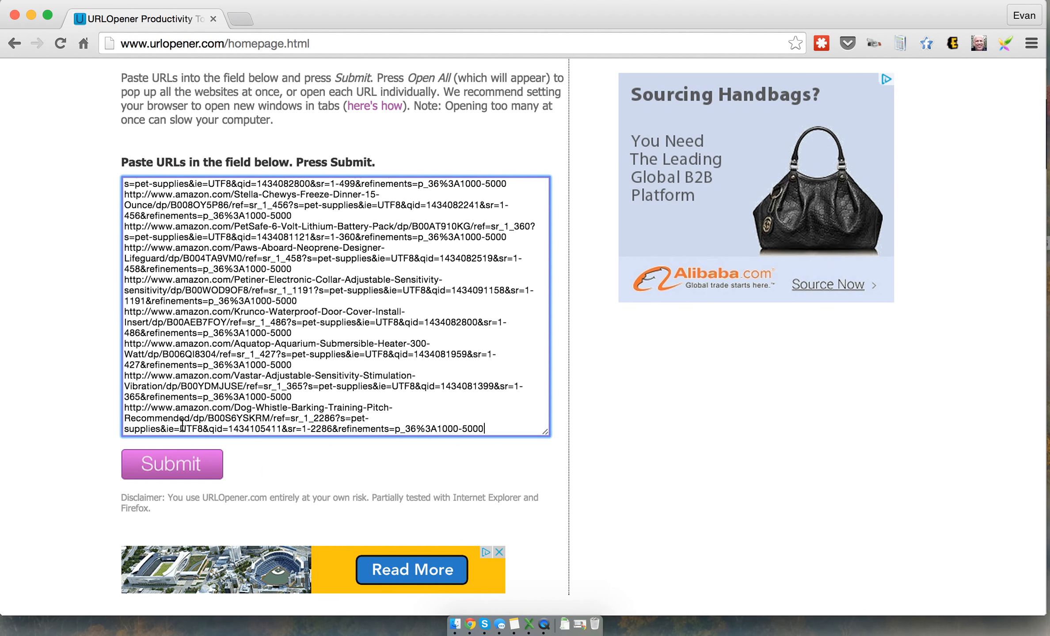
click(164, 470)
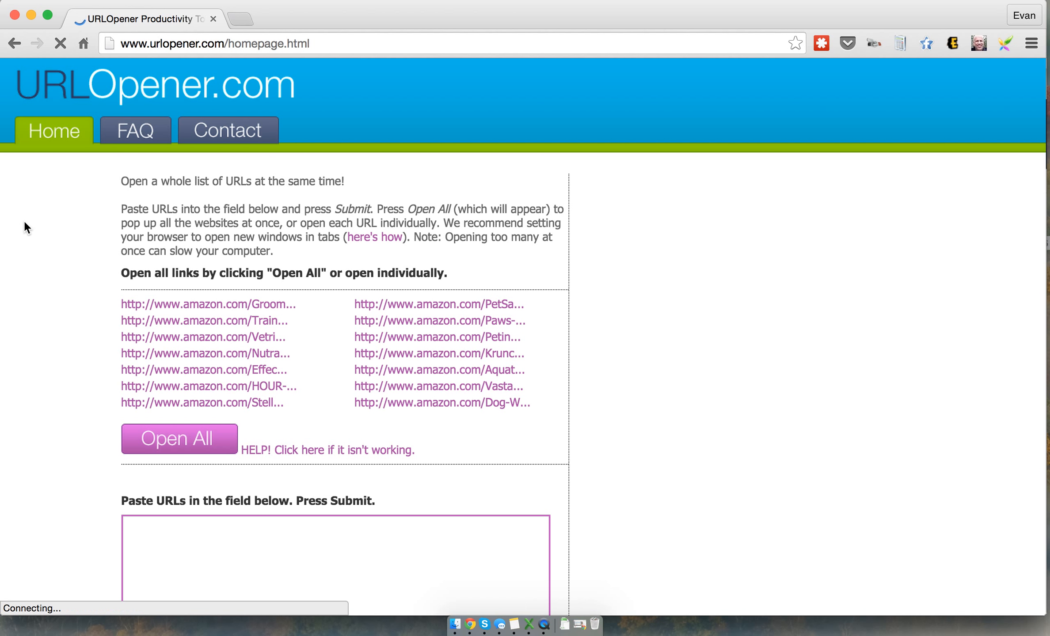
click(197, 455)
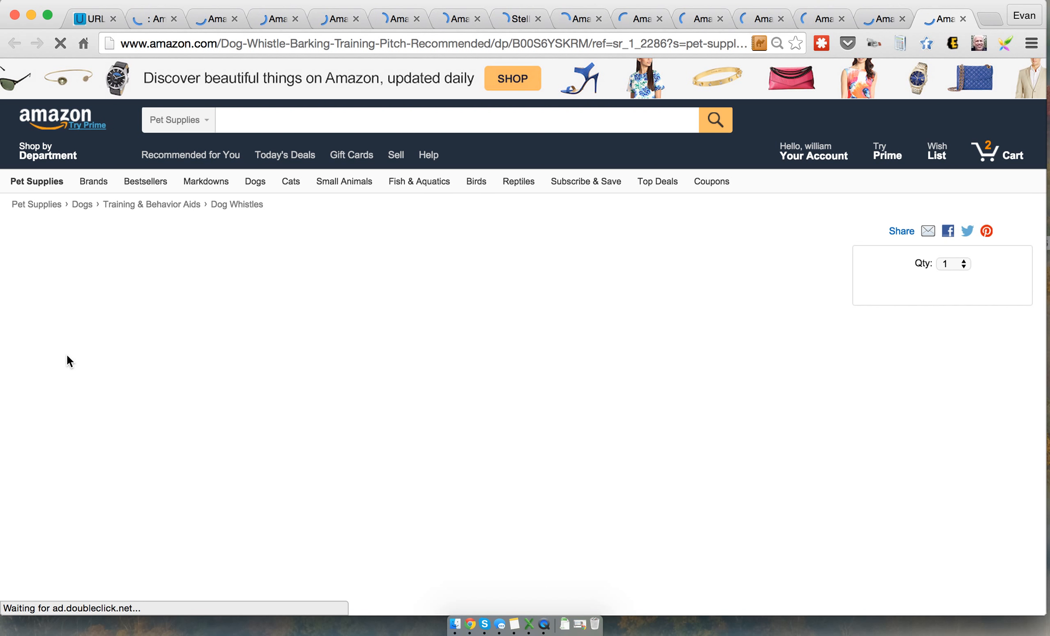
Review the Pet Grooming Deshedding Tool page, then view and close the No Bark Dog Training collar page
click(142, 21)
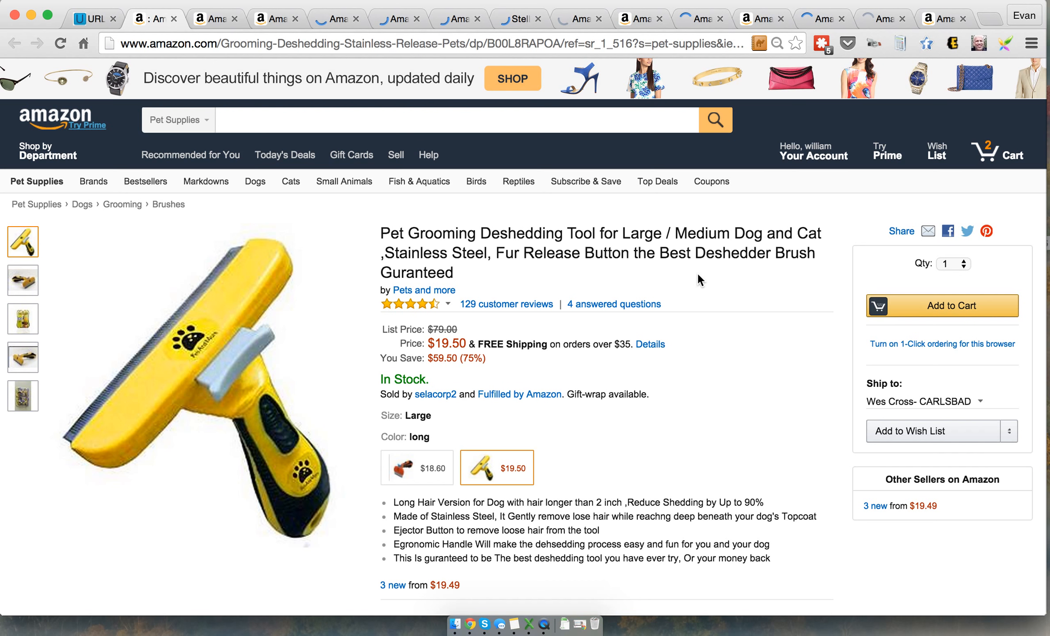
click(203, 23)
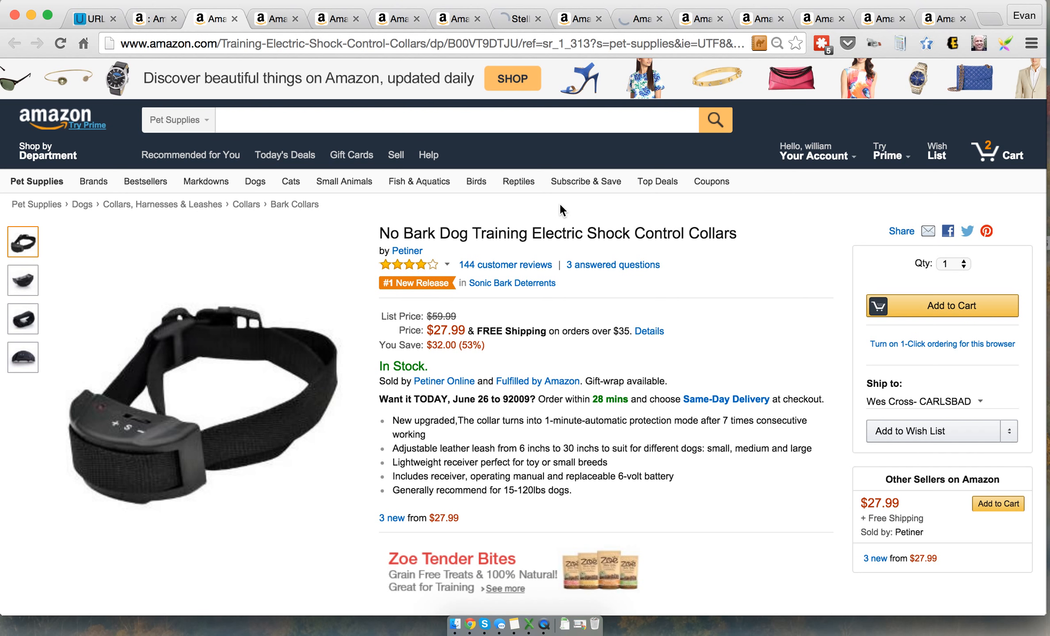
key(super+w)
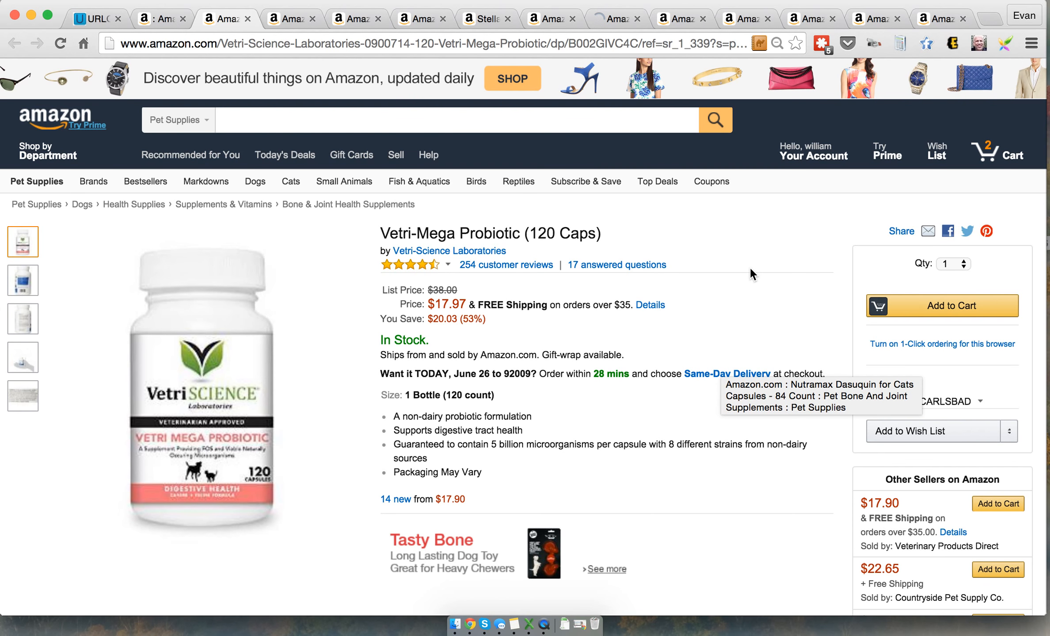
Close the Vetri-Mega Probiotic, Nutramax Dasuquin, Angels' Eyes and Stella & Chewy's product pages, keeping the Boshel nail clippers page open
key(super+w)
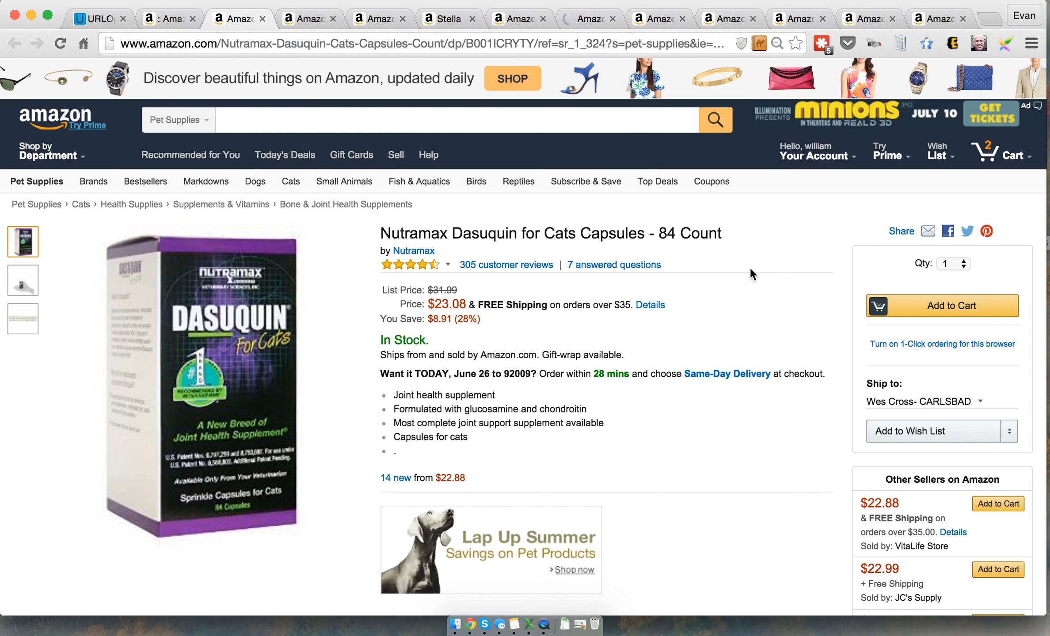
key(super+w)
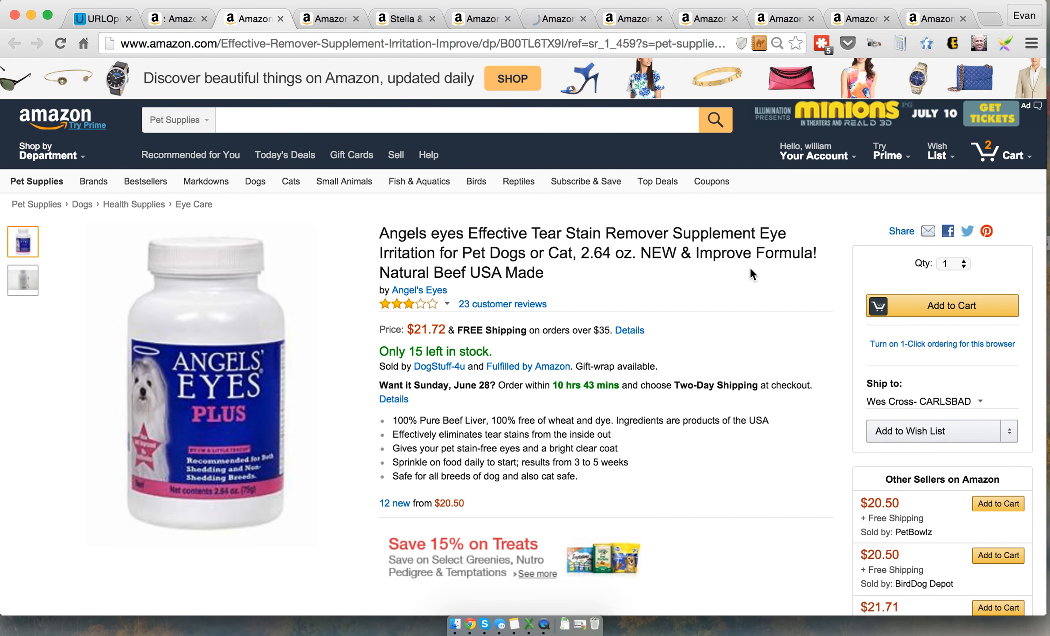
key(super+w)
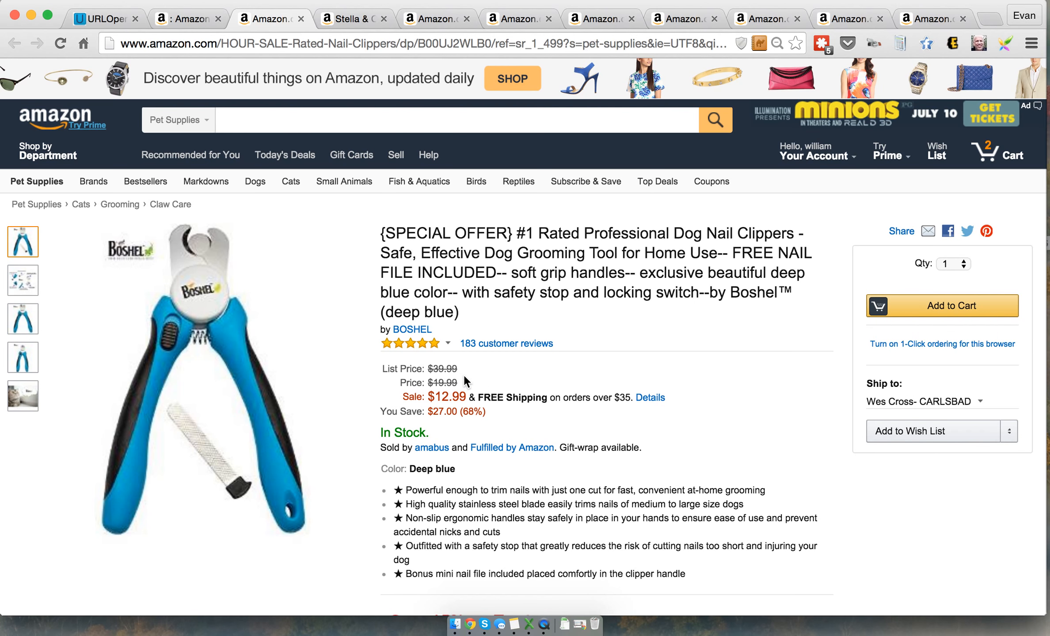
click(342, 17)
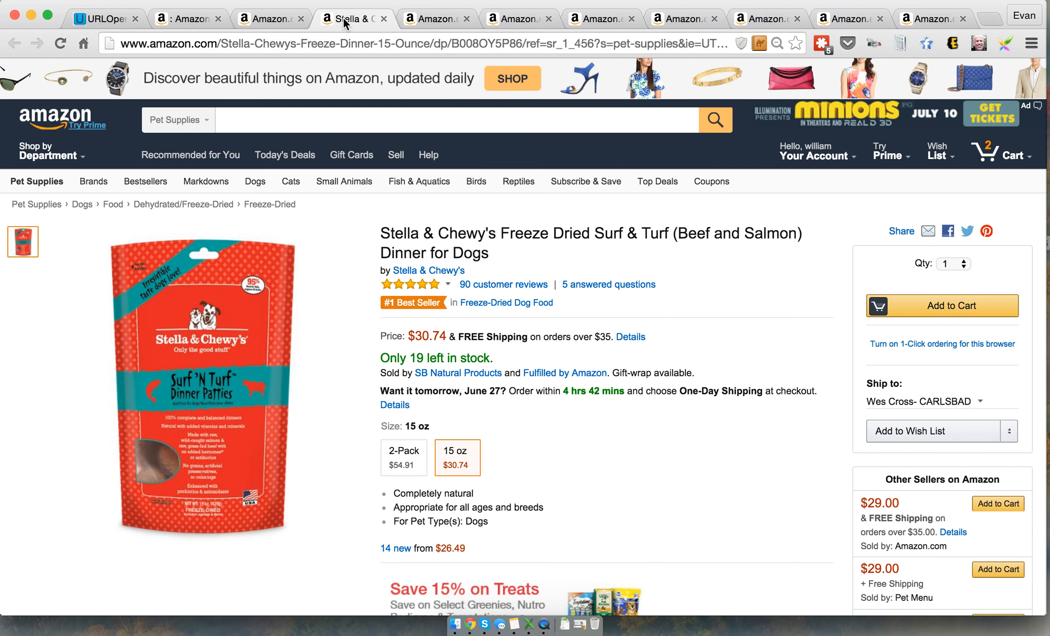
key(super+w)
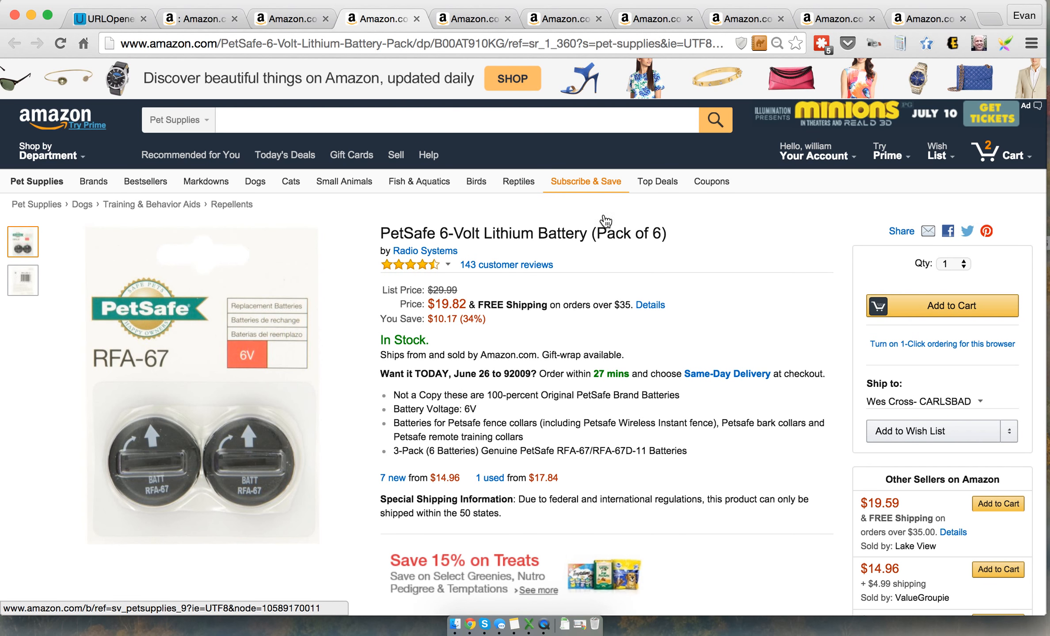
Close the PetSafe 6-Volt Lithium Battery and Petiner No Bark collar pages, keeping the Neoprene Doggy Life Jacket page open
key(super+w)
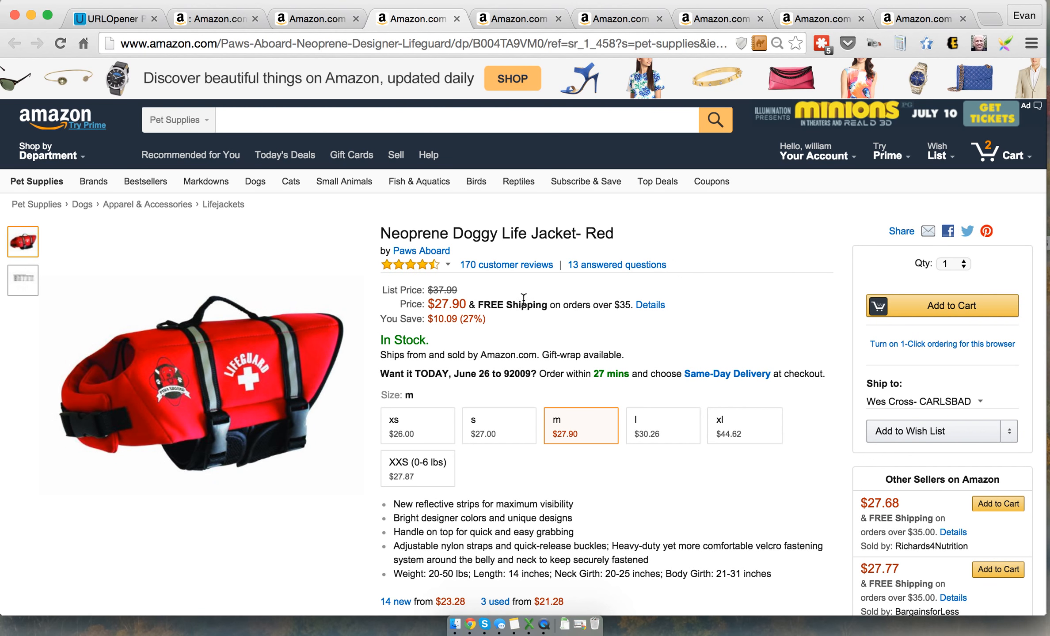
click(508, 20)
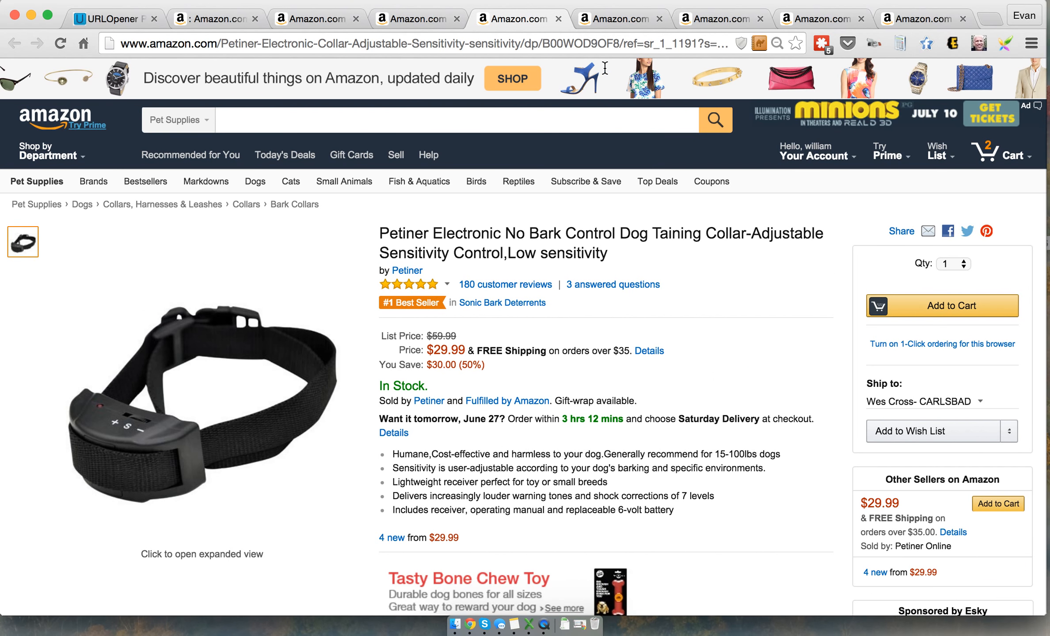
key(super+w)
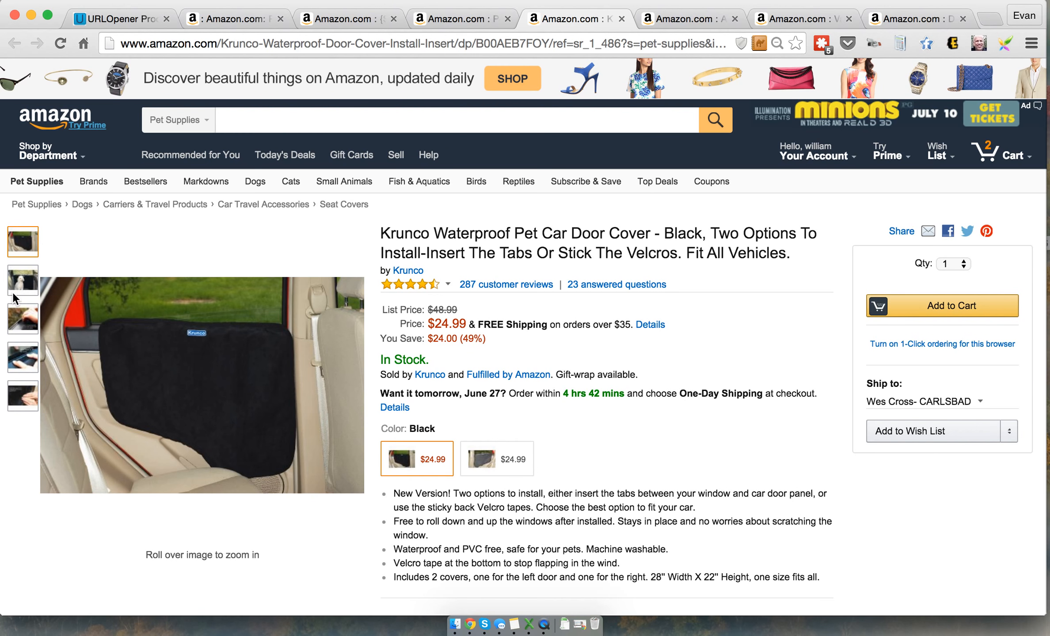
View the Krunco car door cover's second photo, and close the Aquatop heater, Vastar No Bark collar and Dog Whistle pages
mouse_move(21, 280)
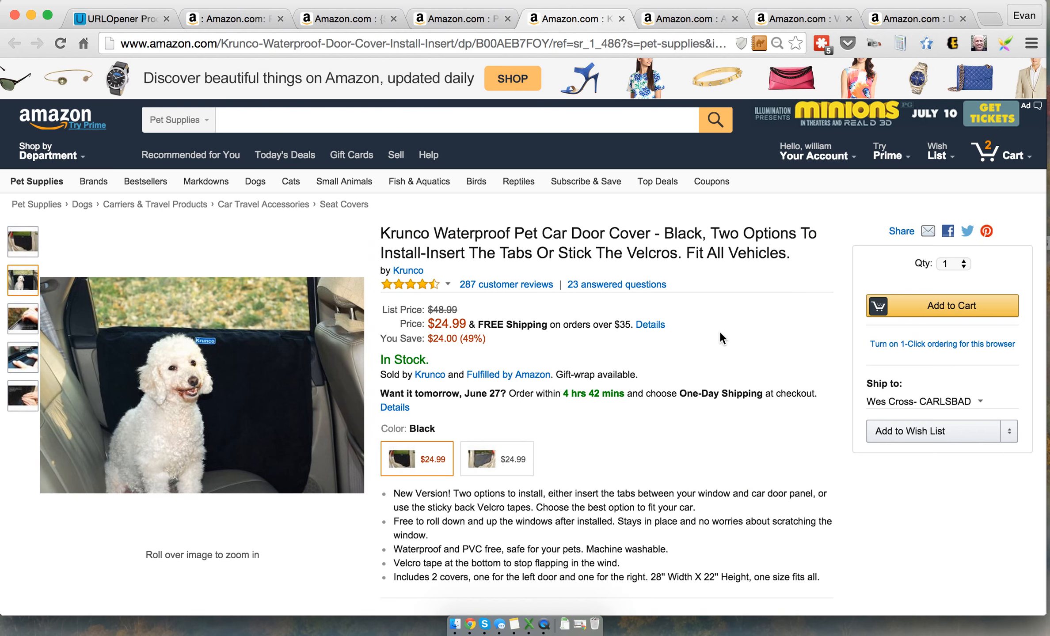
click(690, 23)
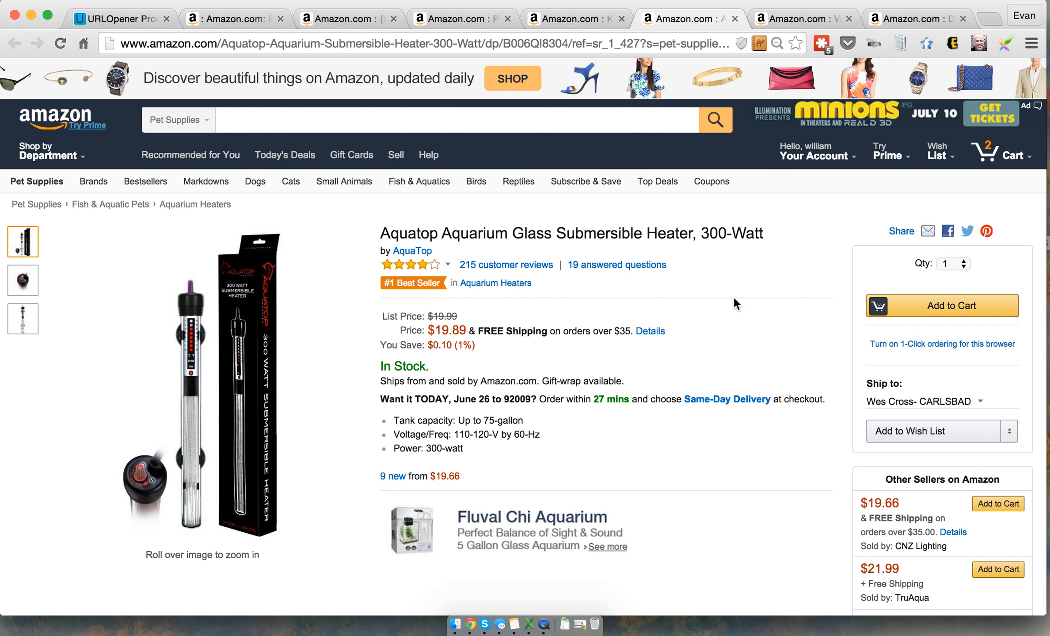
key(super+w)
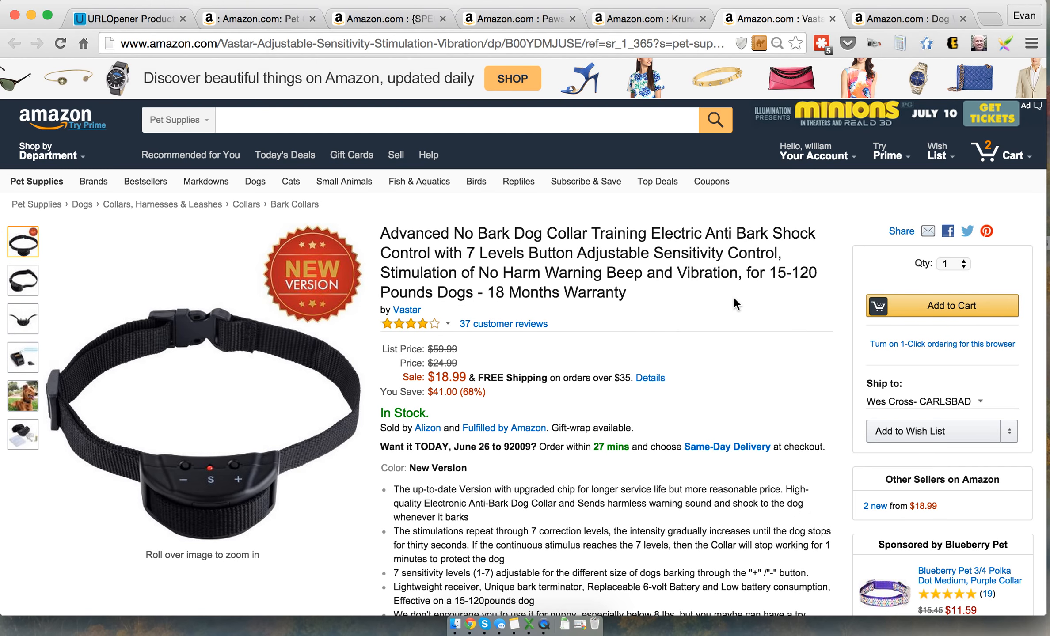
key(super+w)
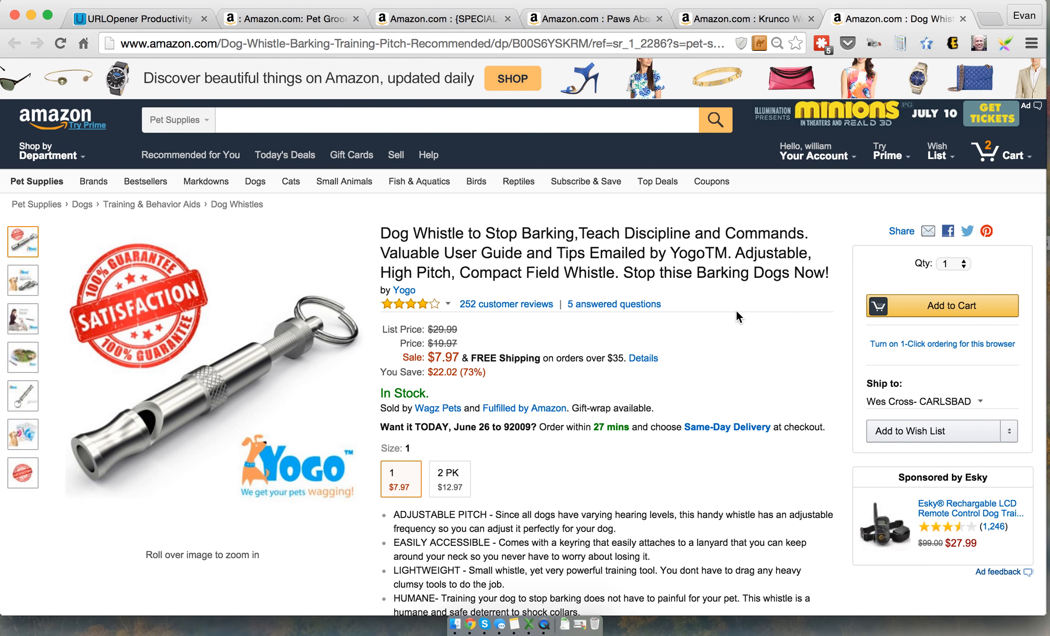
key(super+w)
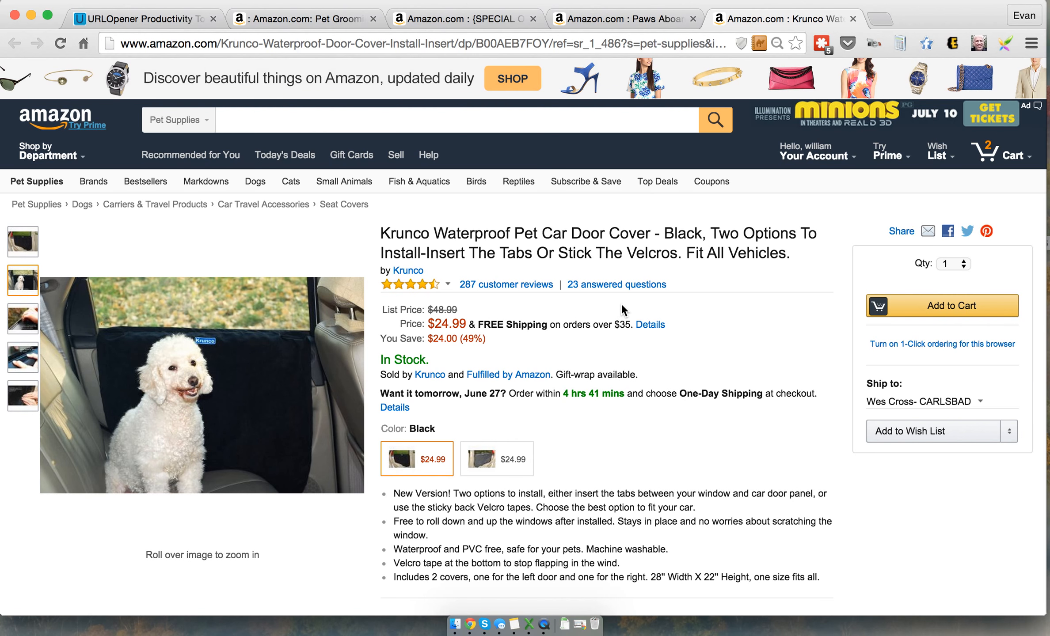
Switch to Pet_Supplies_06.25.2015.xlsx in Excel and filter the Winner column to show only the rows marked y
key(super+Tab)
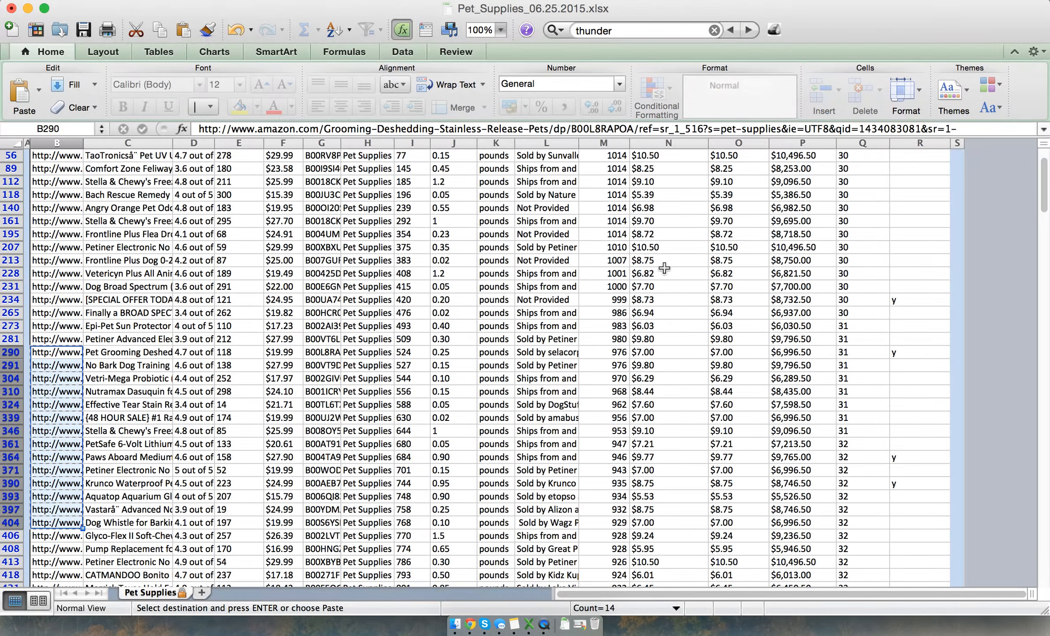
scroll(910, 203, up, 3)
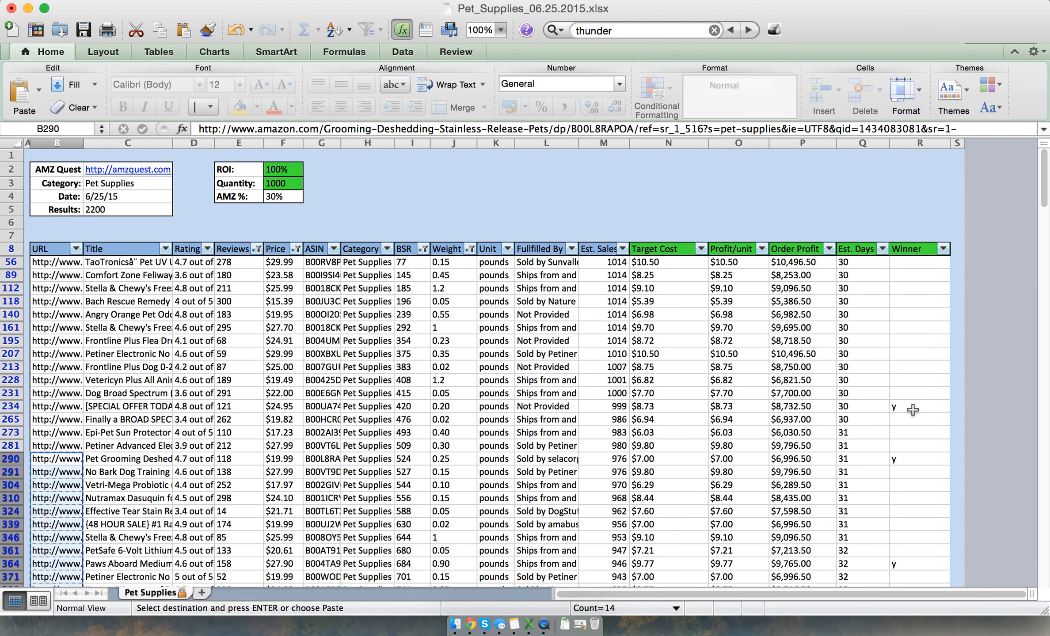
click(944, 250)
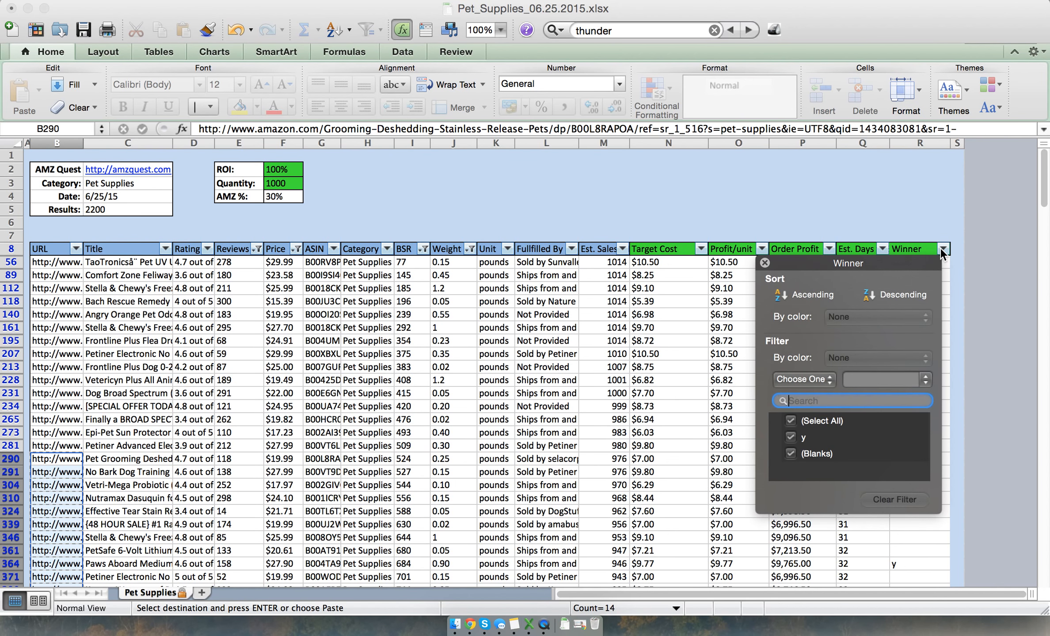
click(791, 421)
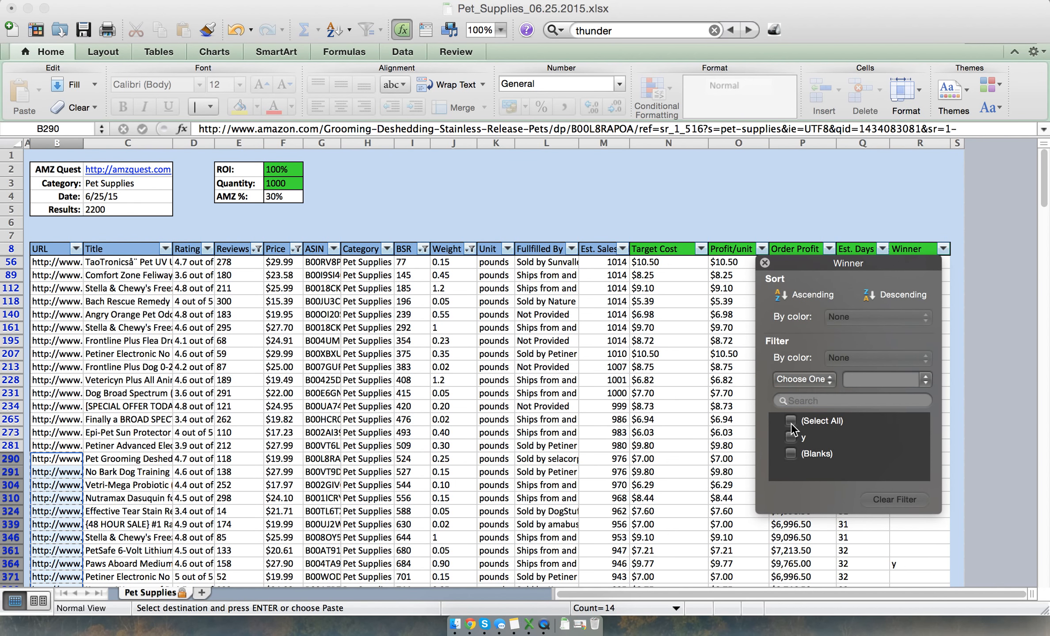
click(790, 438)
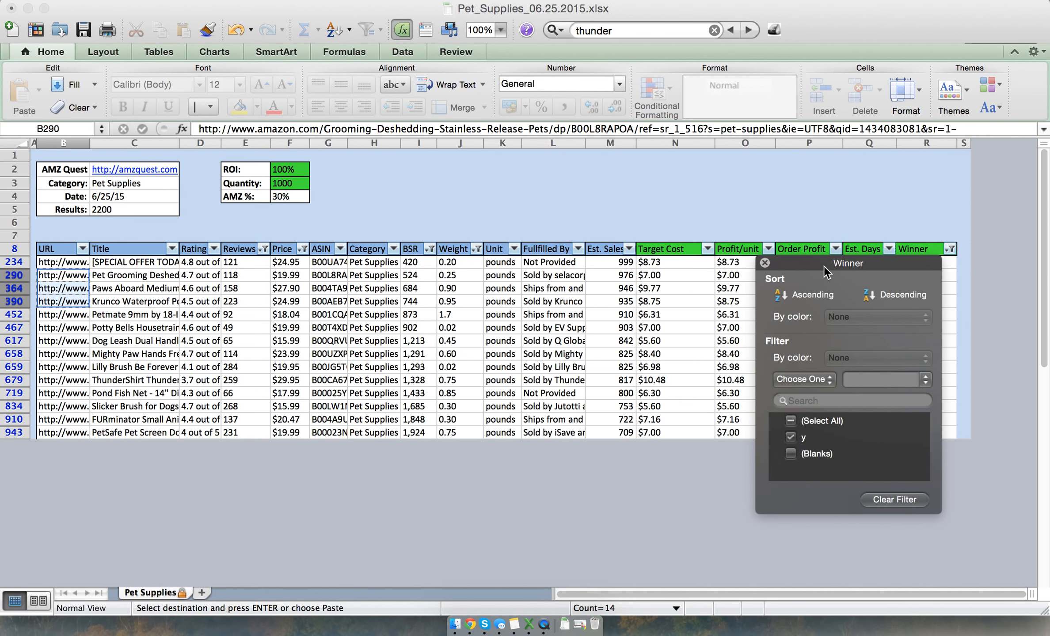
click(765, 263)
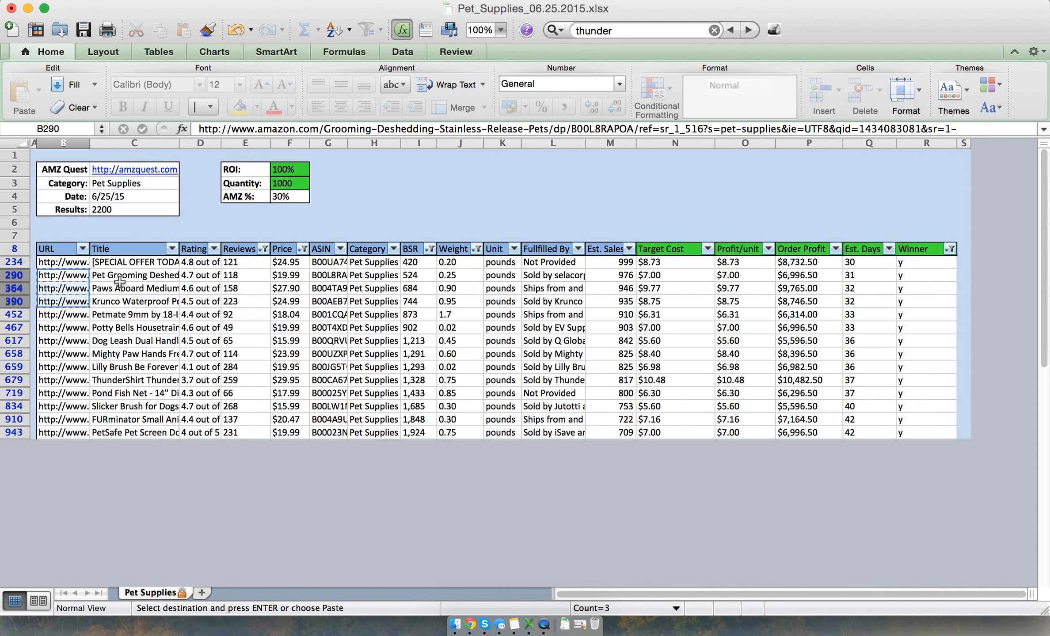
Switch back to Google Chrome, close the URLOpener window and view the PetSafe Pet Screen Door's second photo in the winners window
key(super+Tab)
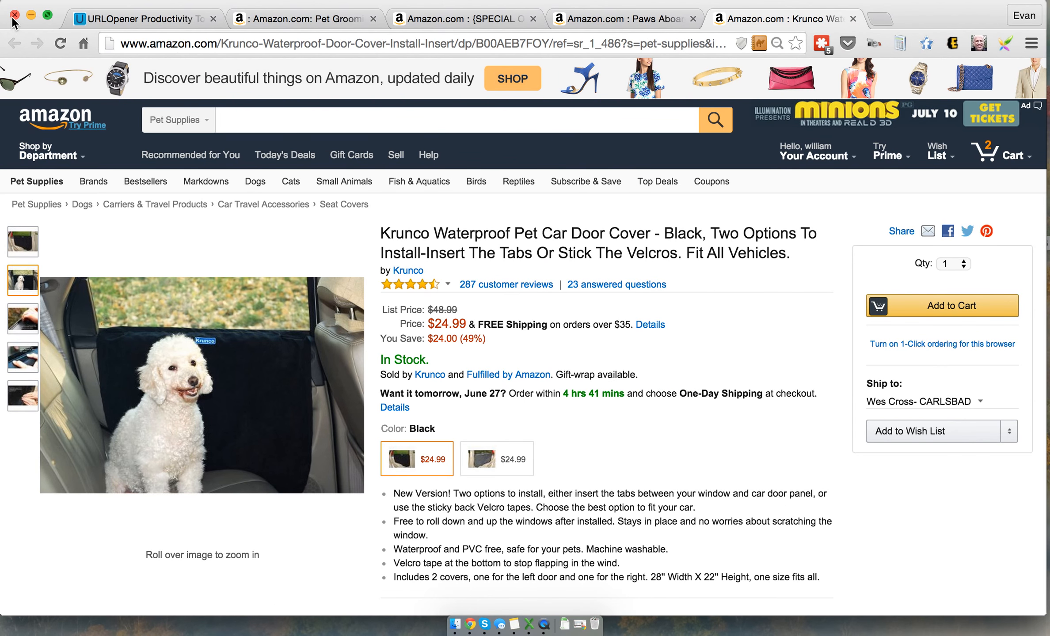
click(13, 18)
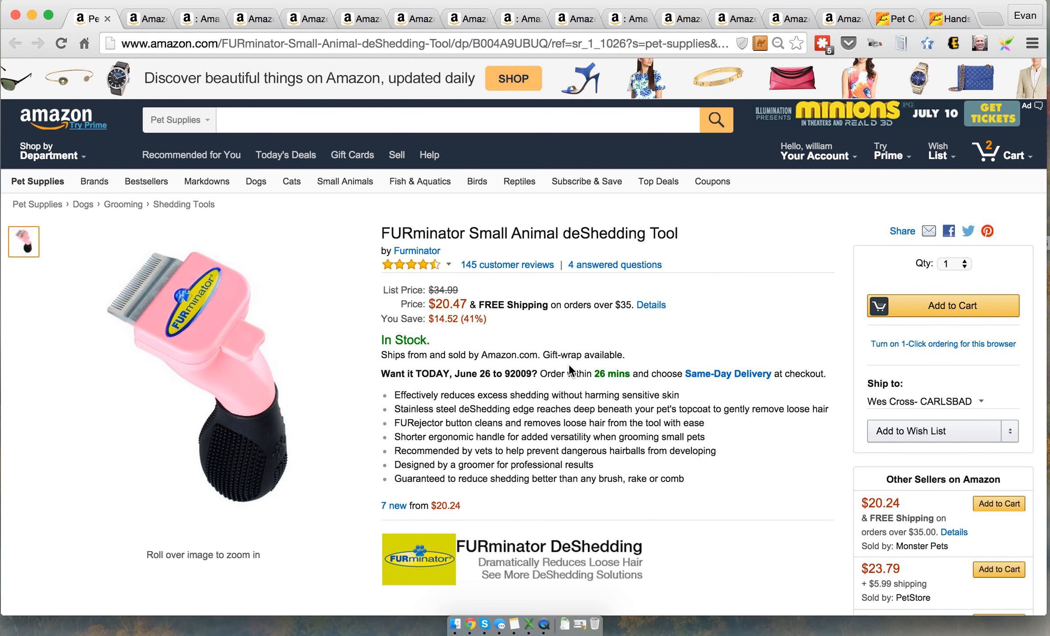
click(131, 23)
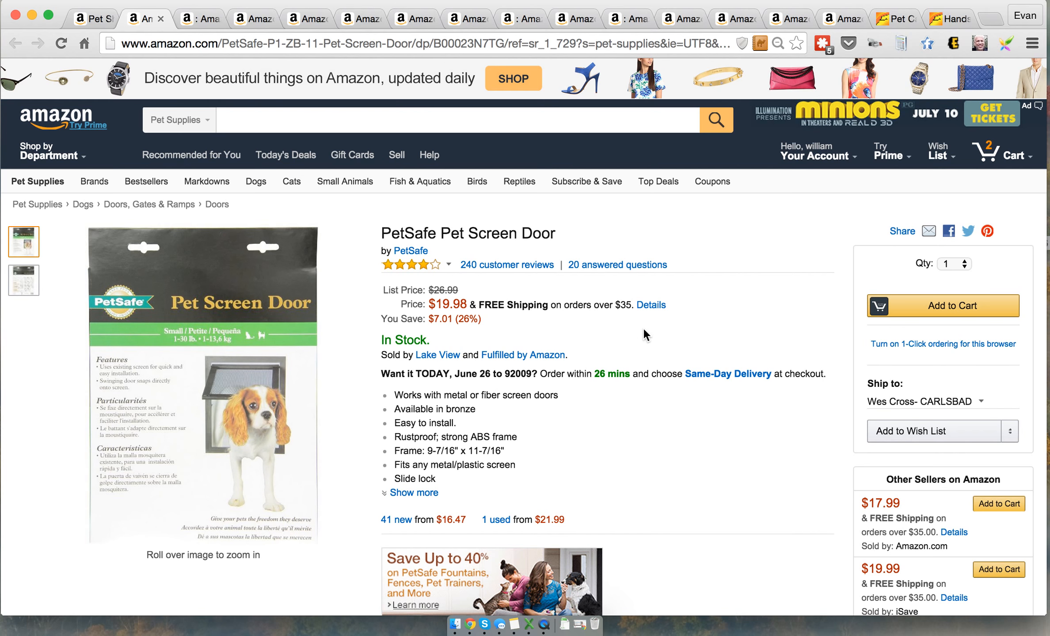
click(33, 294)
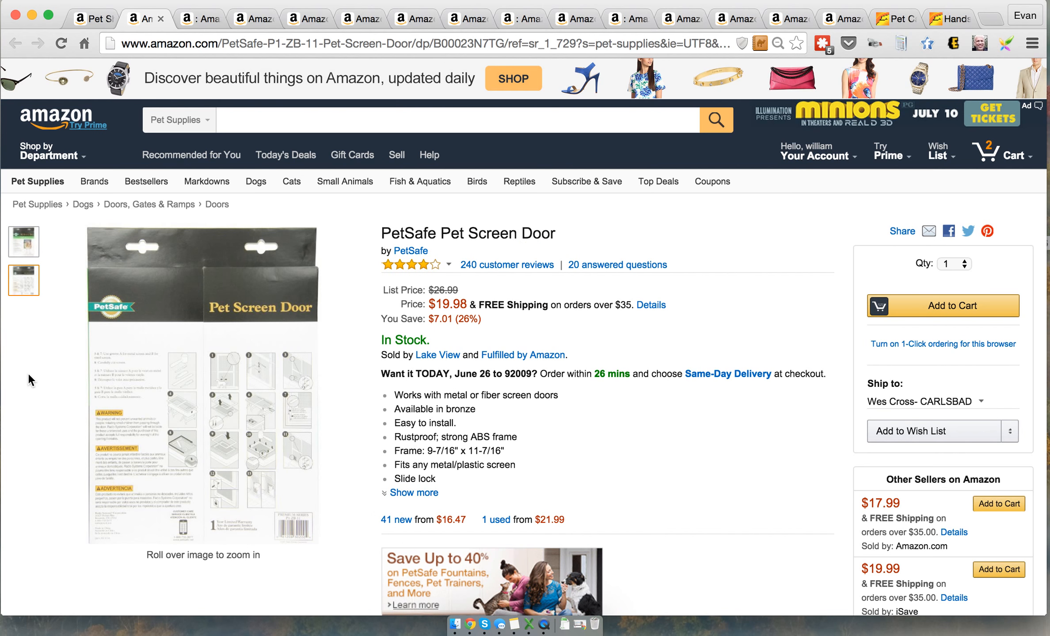
Review the Groomeasy Slicker Brush and Lilly Brush pages, and close the ThunderLeash No Pull Dog Leash page
click(197, 23)
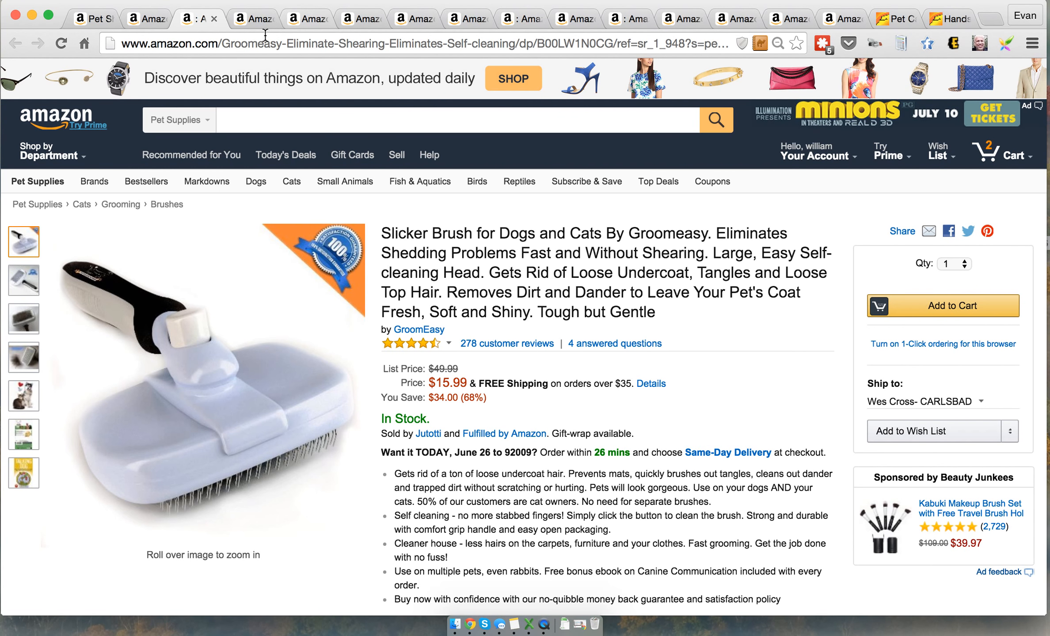
click(242, 19)
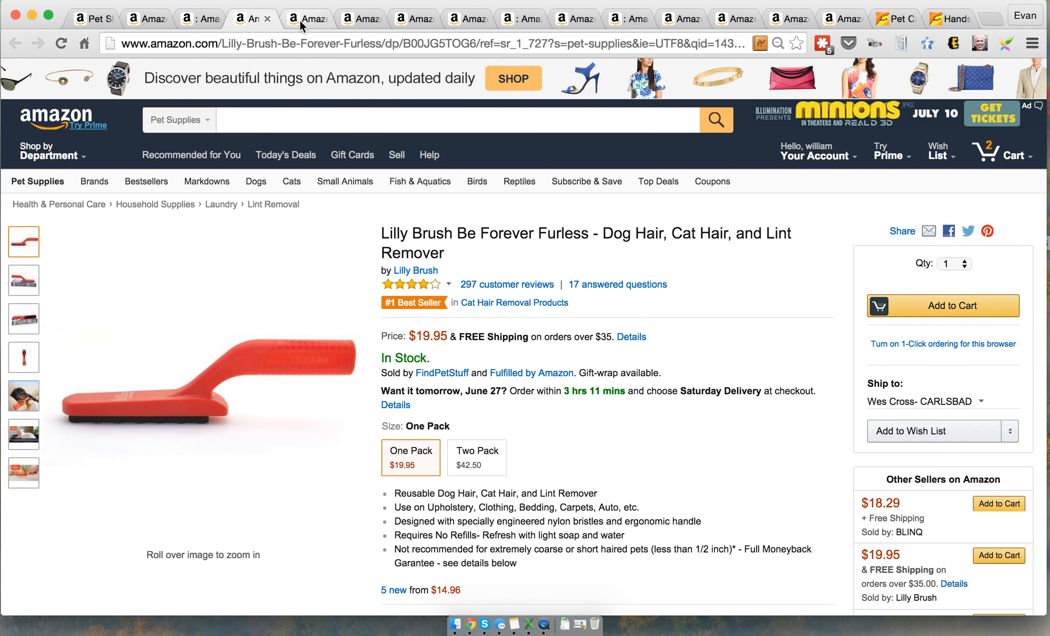
click(299, 20)
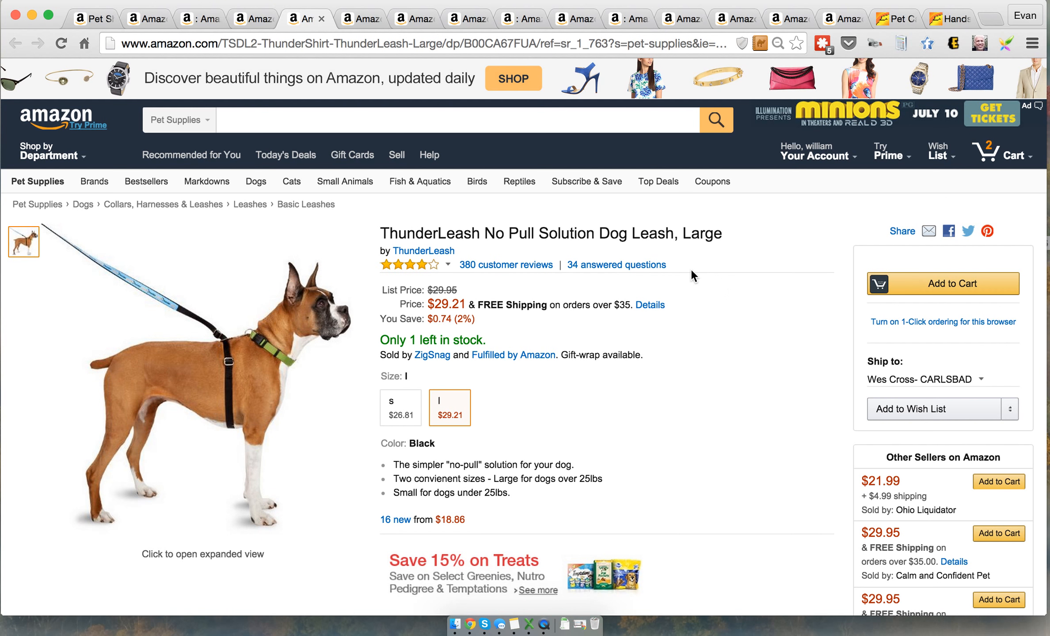
click(320, 18)
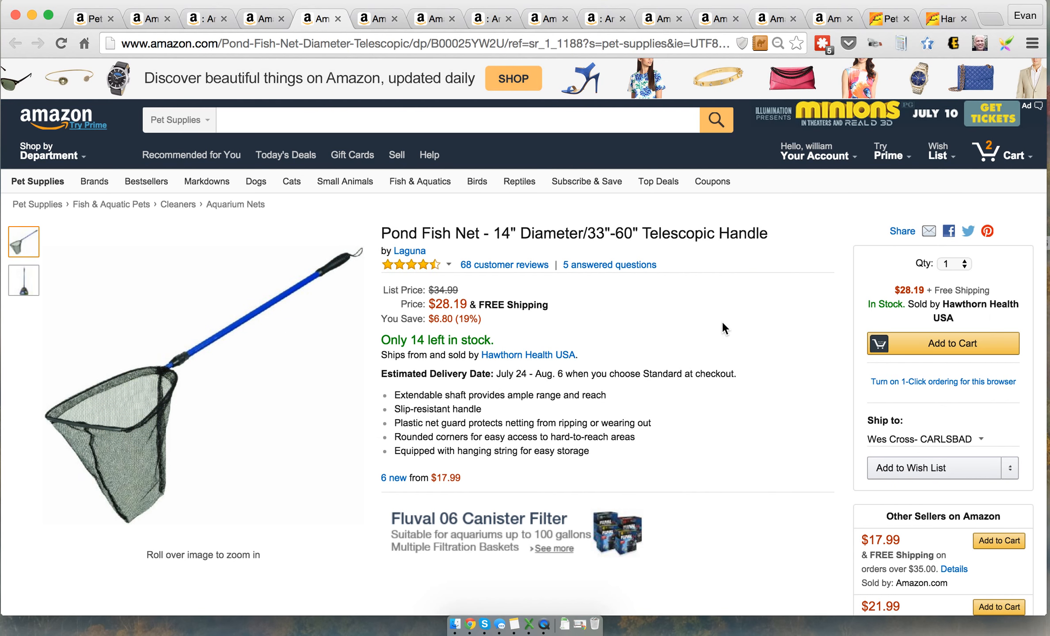
Review the Petmate tieout stake, Potty Bells, Veterinarian Approved Deshedding Tool, two-handled dog leash and Pet Grooming Deshedding Tool pages
click(376, 19)
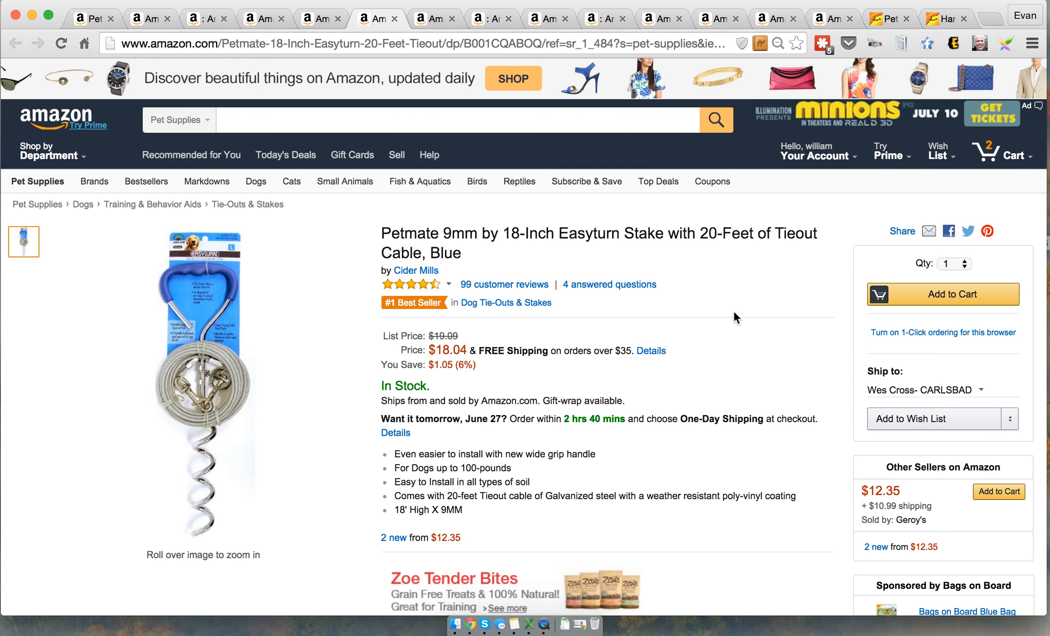
click(434, 21)
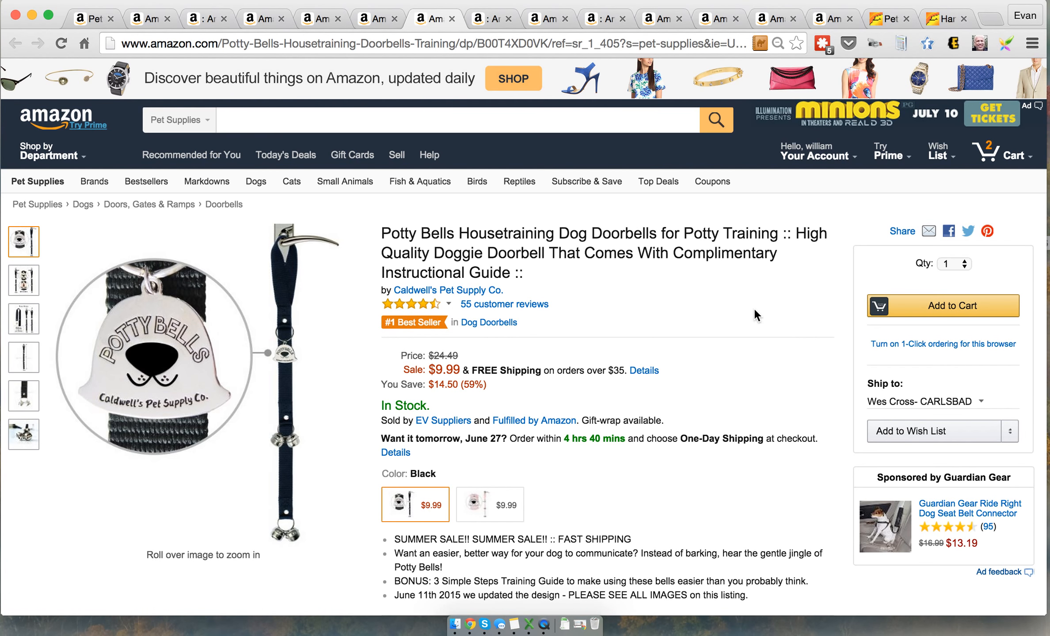
click(471, 20)
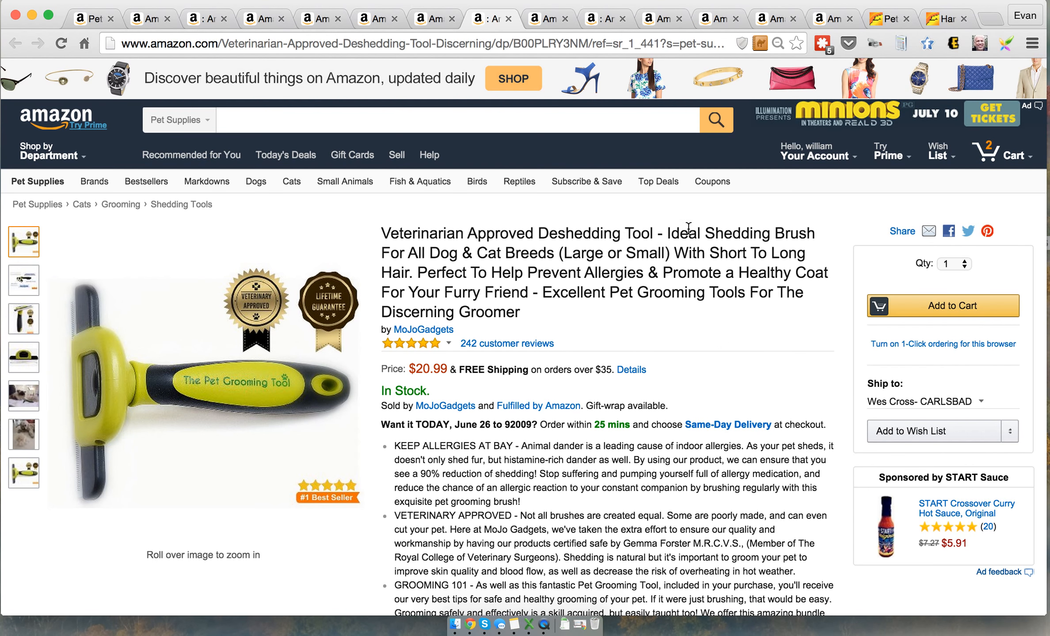
click(539, 23)
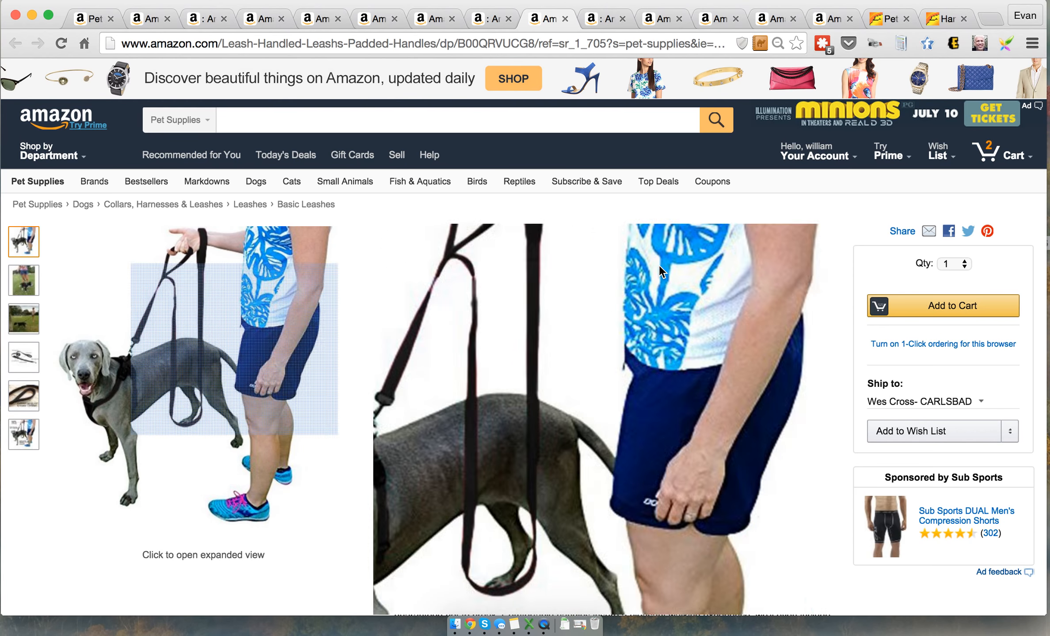
click(604, 20)
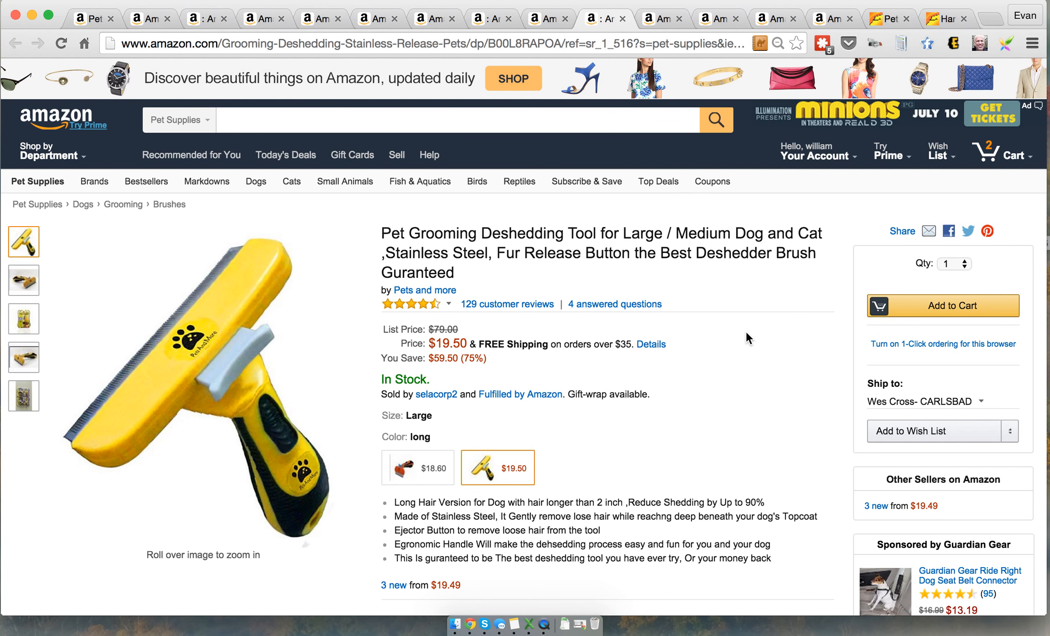
Review the OmegaPet nail clippers, Neoprene Doggy Life Jacket, Krunco car door cover and Mighty Paw Hands Free leash pages
click(661, 19)
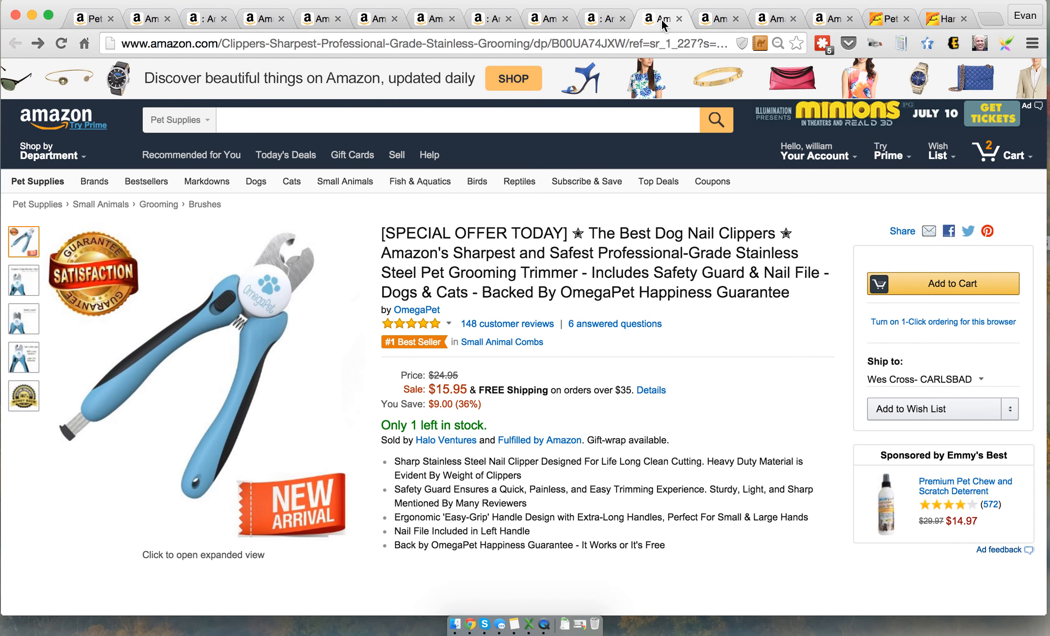
click(714, 23)
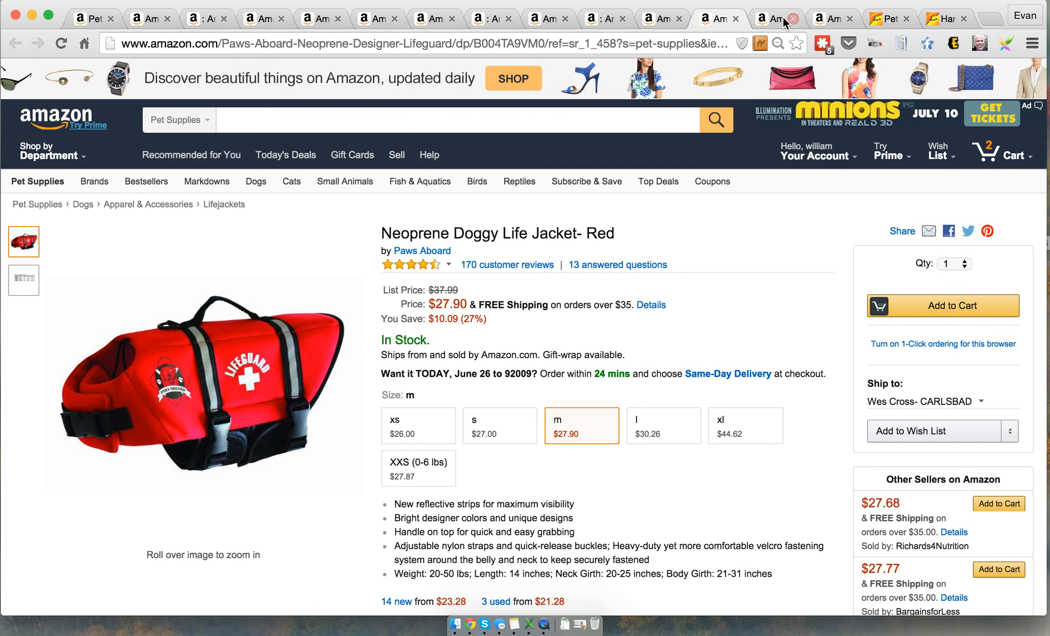
click(770, 24)
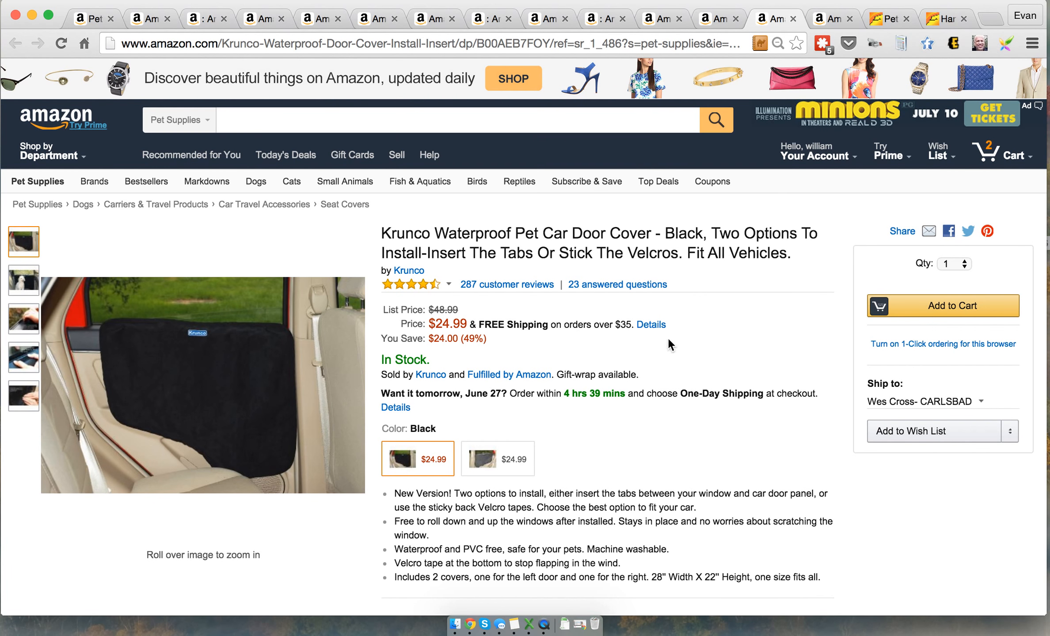
click(824, 20)
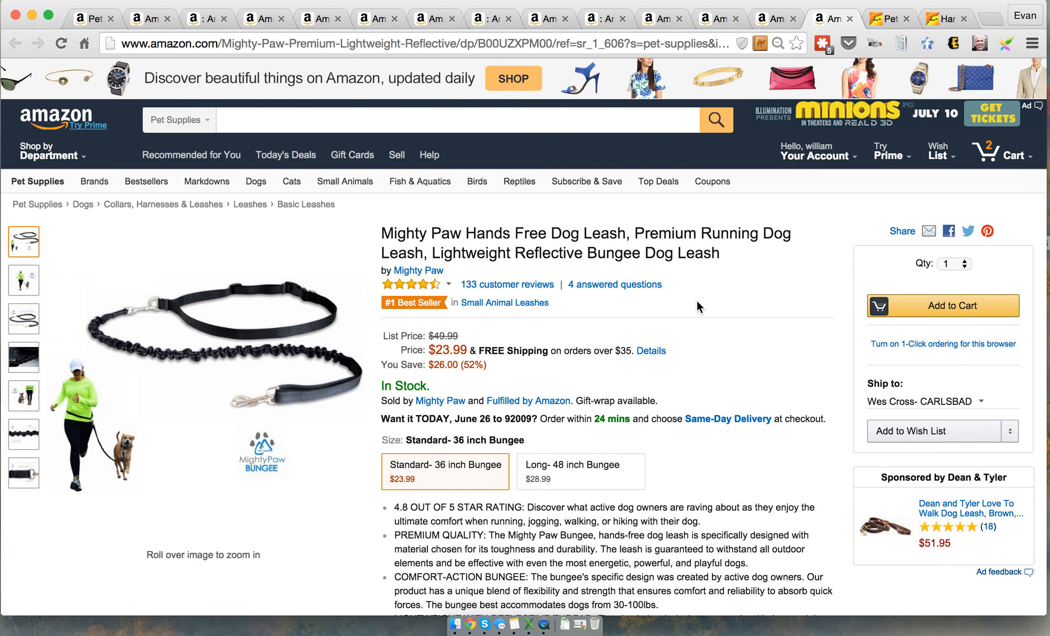
Compare the Alibaba supplier listings for "pet car door cover" with the Krunco car door cover page on Amazon
click(877, 25)
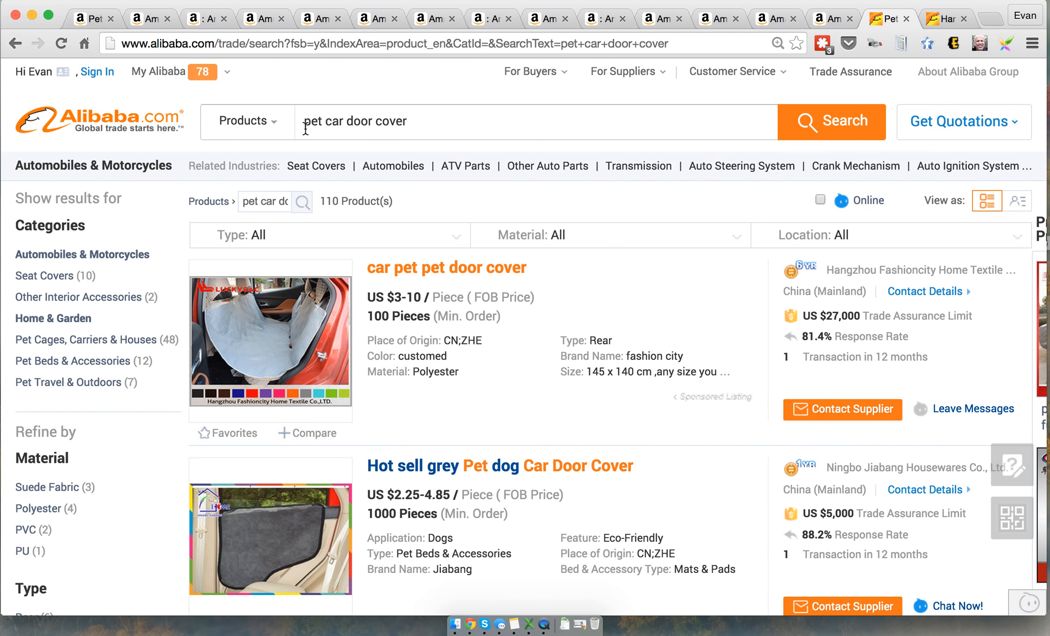
click(776, 20)
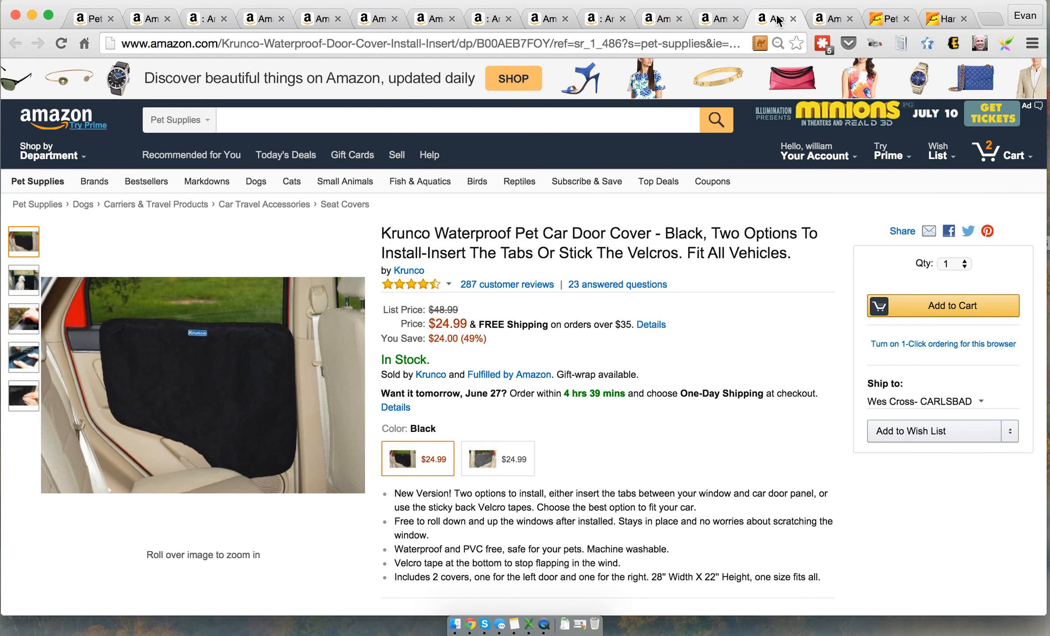
click(876, 21)
click(765, 21)
click(881, 23)
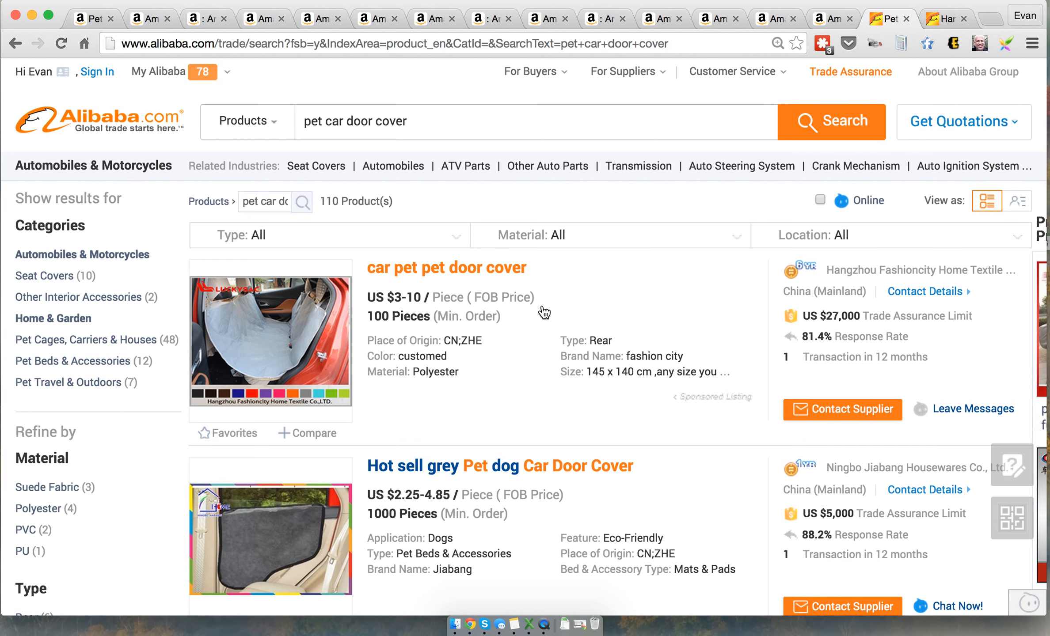
scroll(514, 404, down, 3)
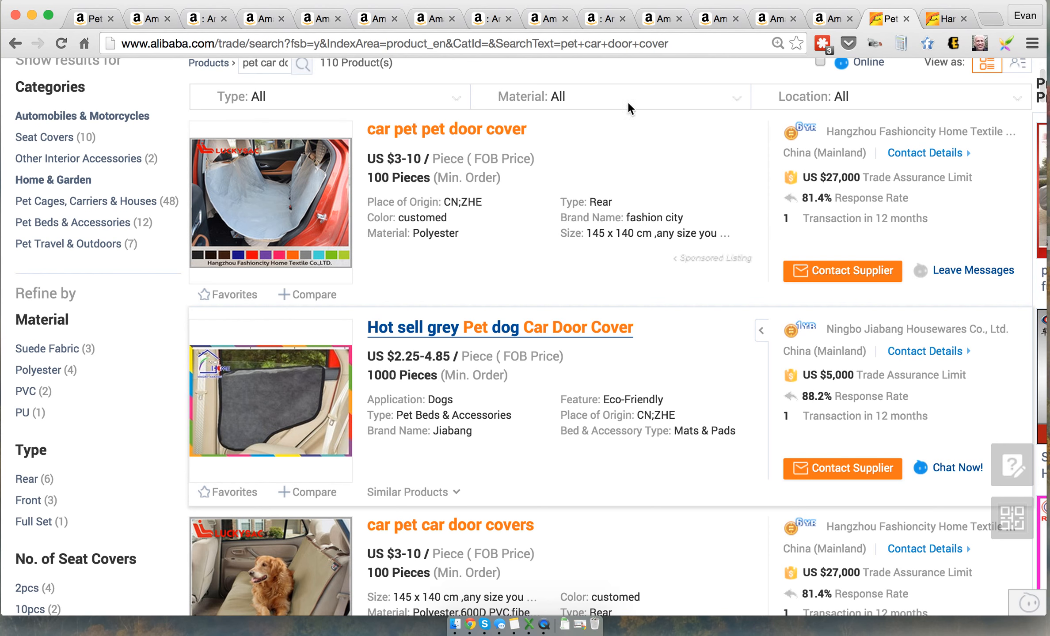
Locate the Krunco car door cover's row in the Excel spreadsheet and view its Amazon product page in the browser
key(super+Tab)
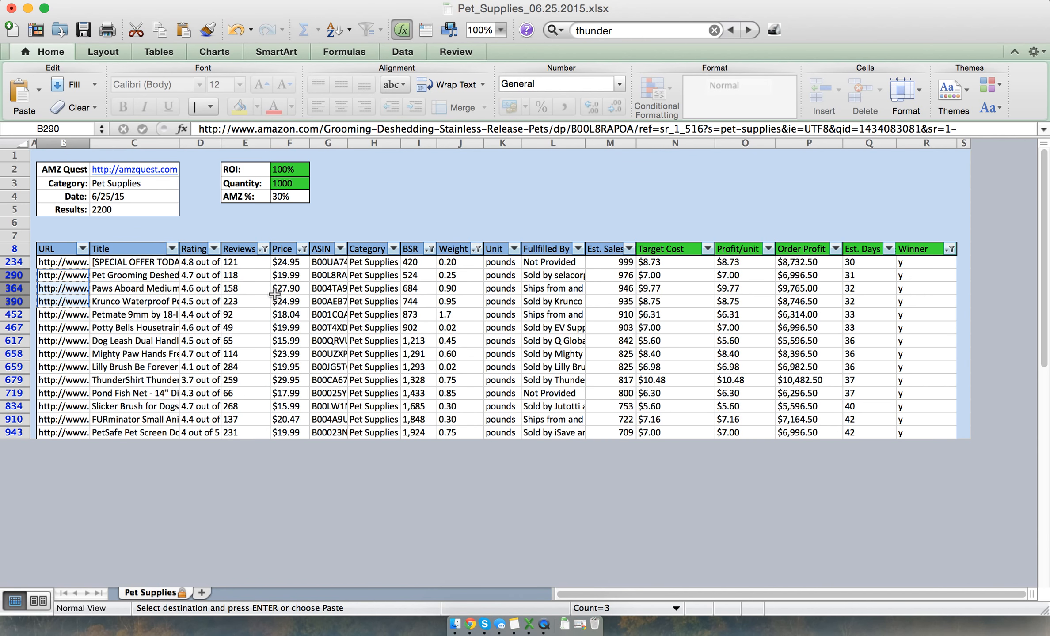
click(110, 302)
key(Left)
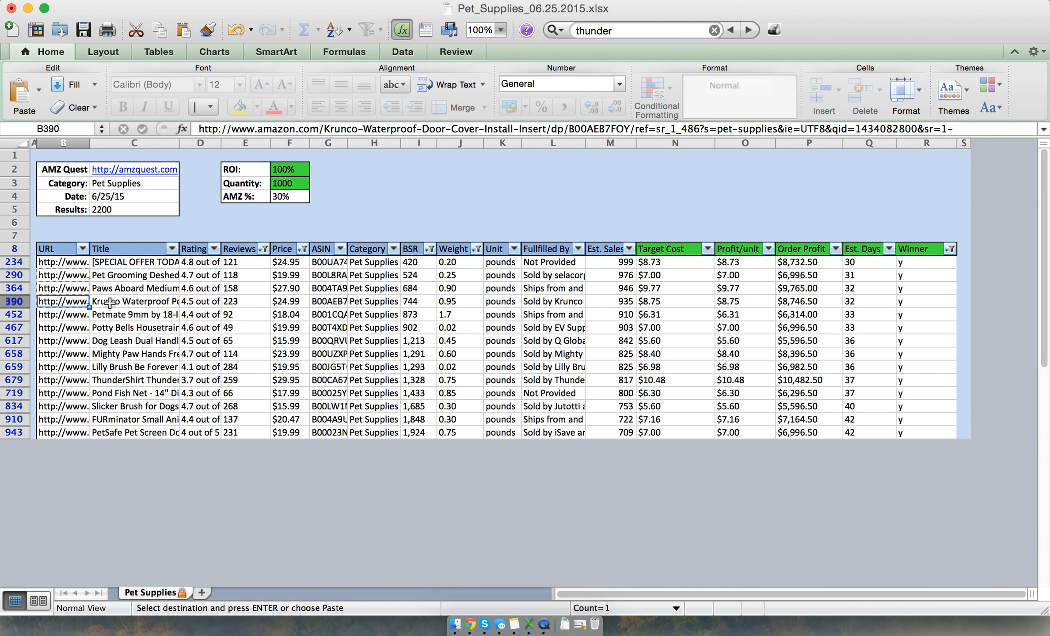
key(super+Tab)
key(super+shift+Tab)
key(super+Tab)
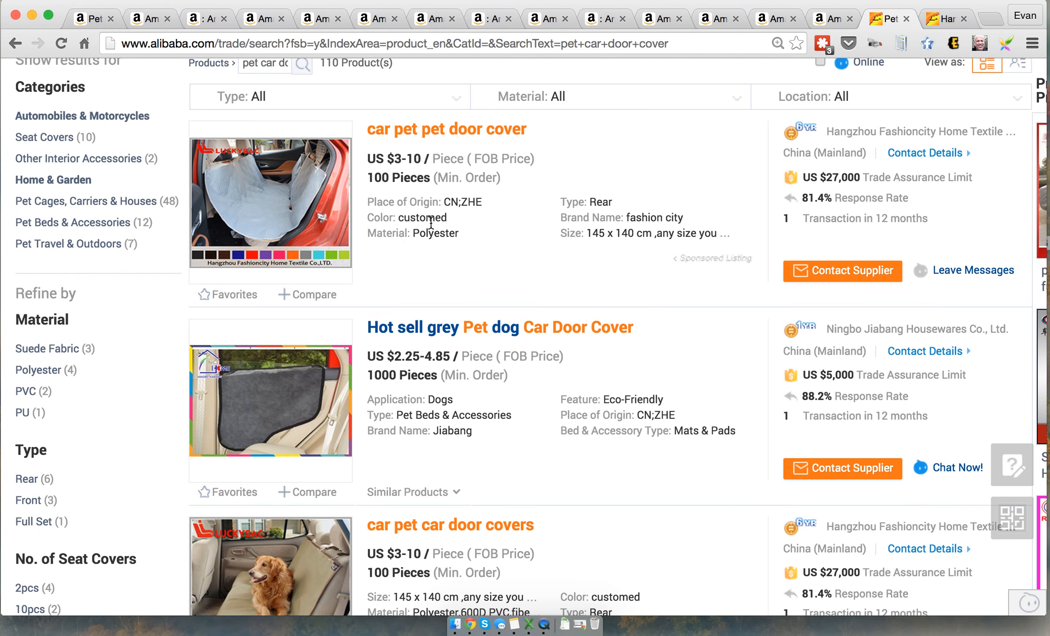
click(775, 21)
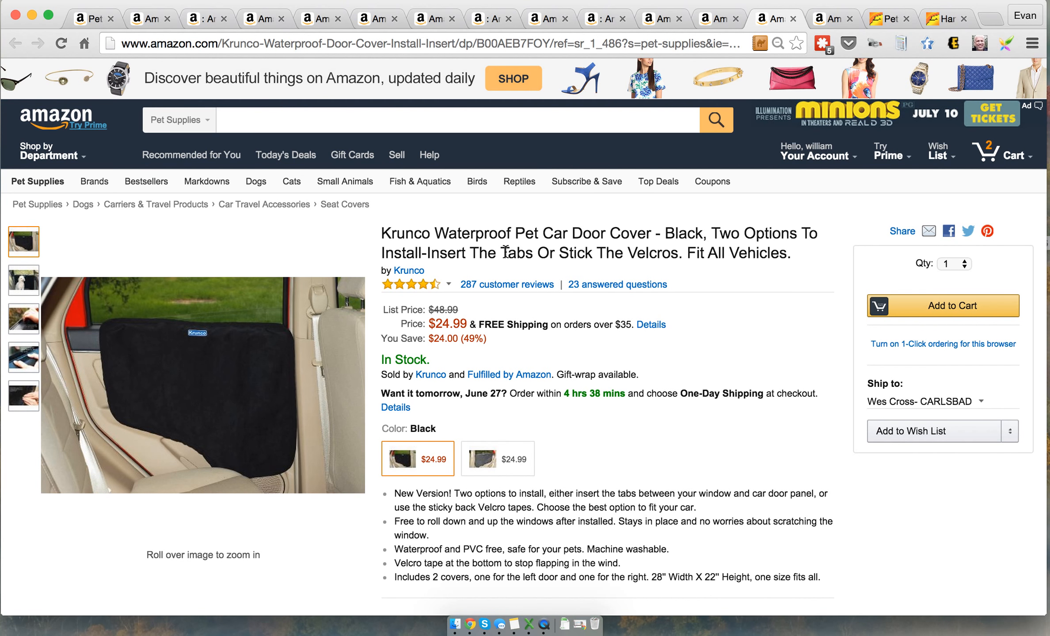
Switch to the Excel spreadsheet and check the Krunco Waterproof Pet Car Door Cover row across to its target cost
key(super+Tab)
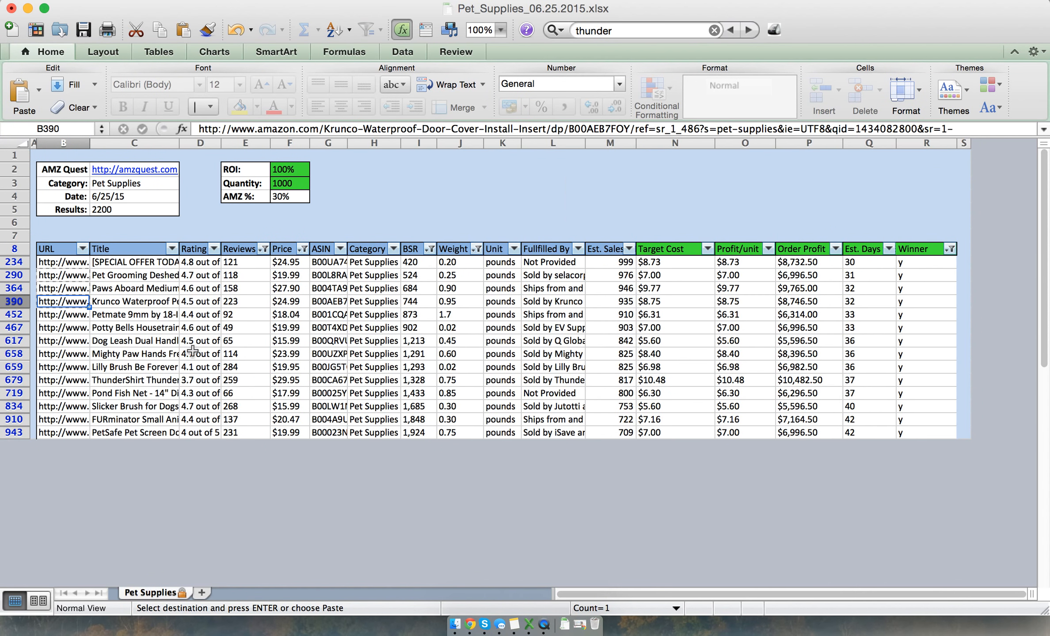
click(130, 305)
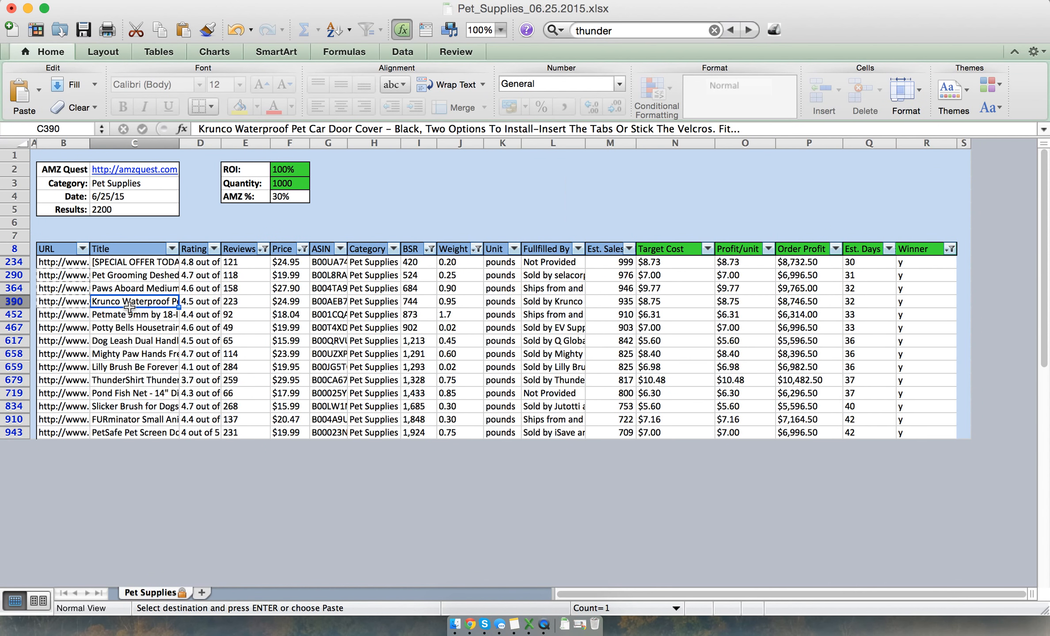
key(Right)
key(Right)
key(Right)
key(Right)
key(Right)
key(Right)
key(Right)
key(Right)
key(Right)
key(Right)
key(Right)
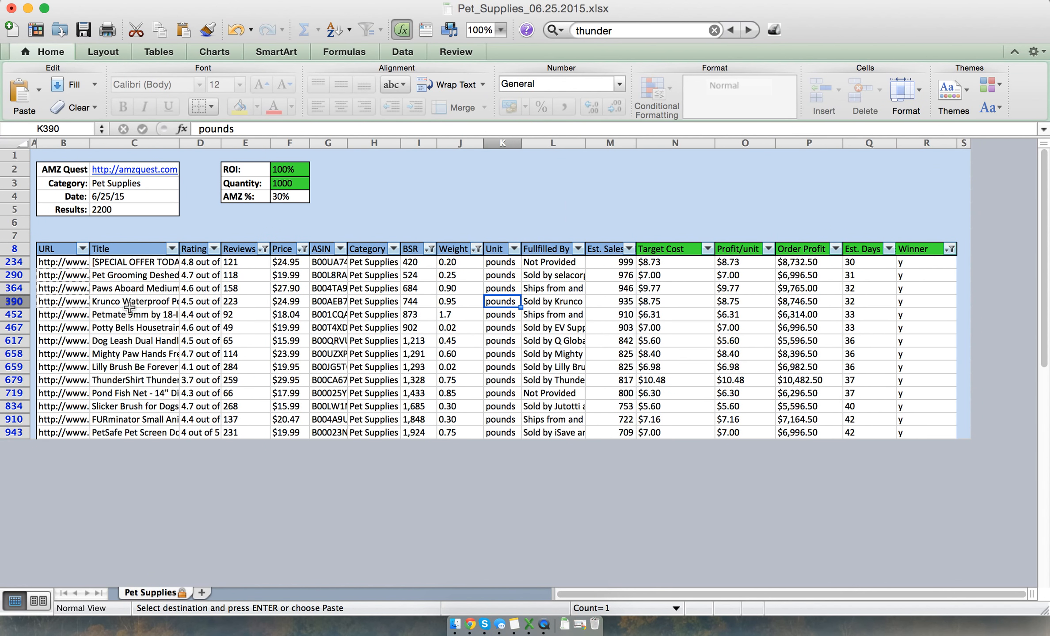
key(Right)
key(Left)
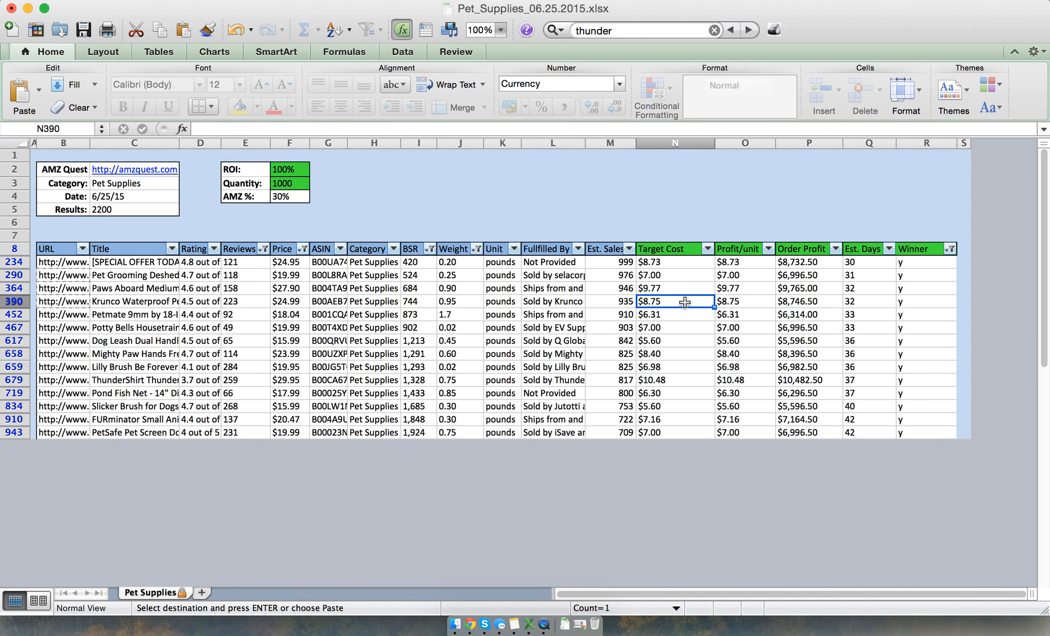
Return to the Alibaba results for "pet car door cover" and highlight the "Hot sell grey Pet dog Car Door Cover" price range
key(super+Tab)
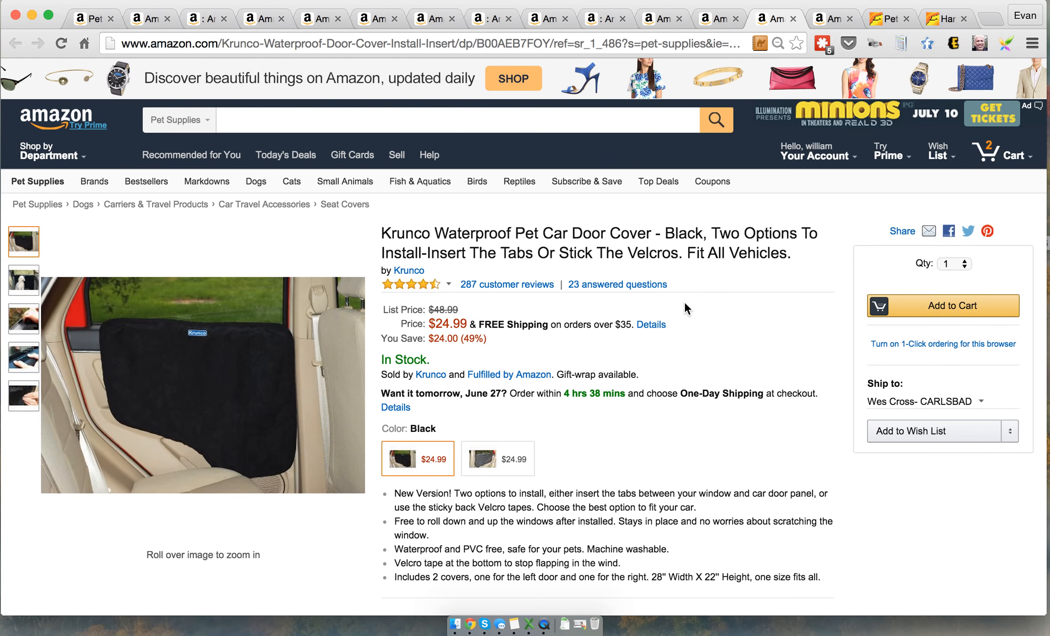
click(888, 18)
scroll(548, 225, up, 3)
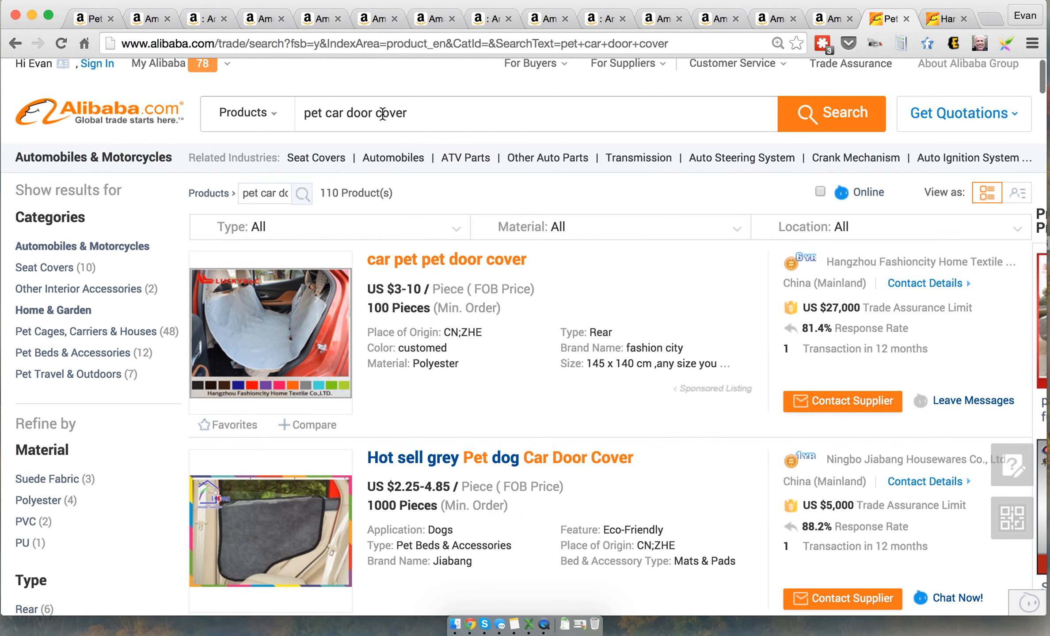
scroll(458, 332, down, 5)
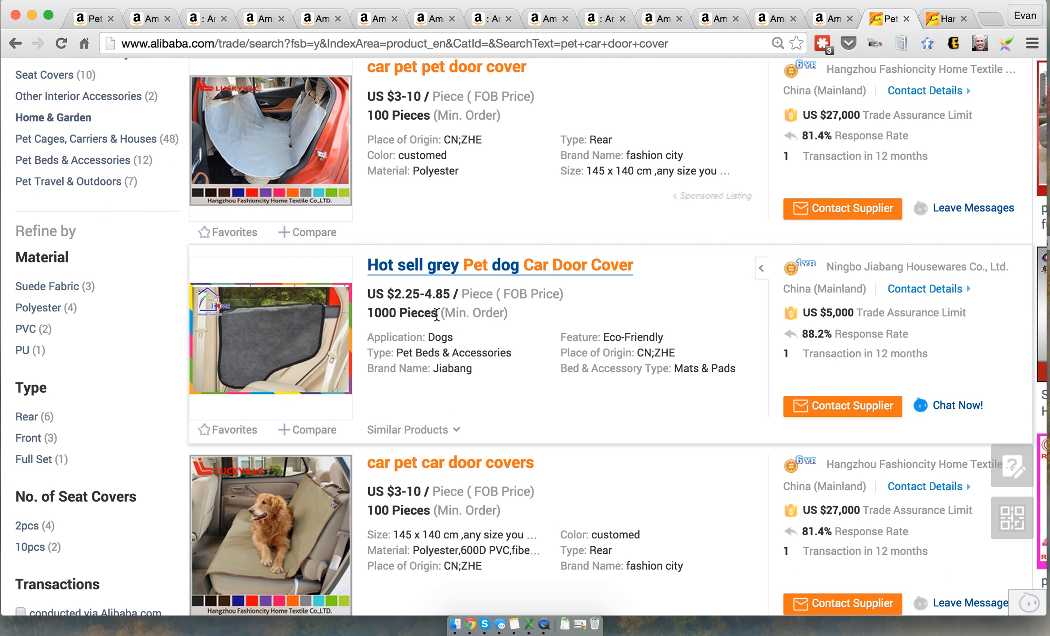
drag(370, 295, 451, 294)
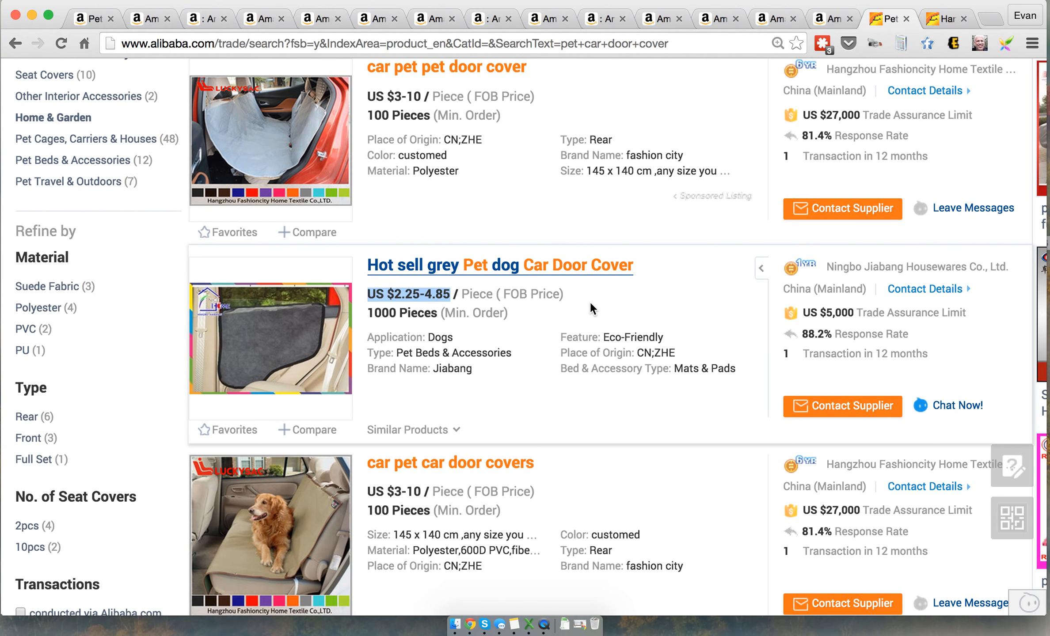
View the Mighty Paw Hands Free Dog Leash page on Amazon and the Alibaba search results for "hands free dog leash"
click(828, 23)
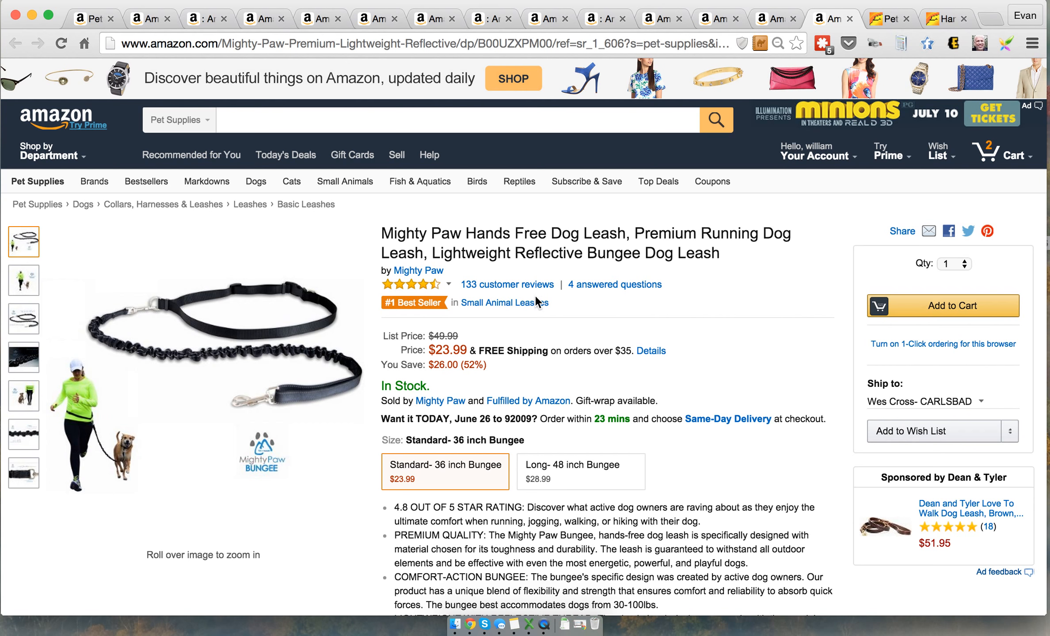
click(936, 19)
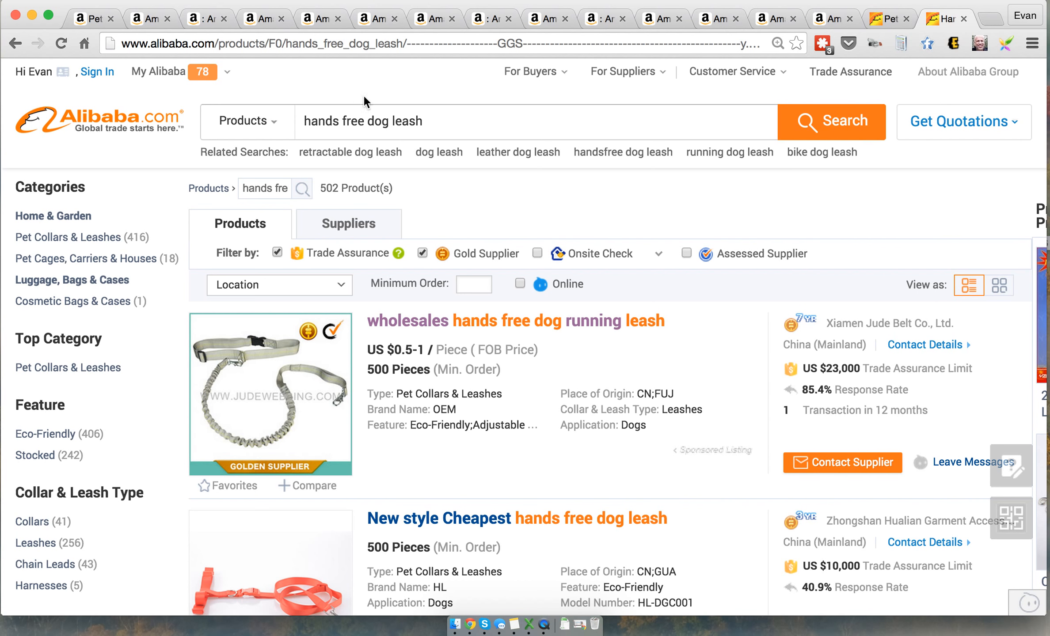
double_click(309, 119)
double_click(427, 126)
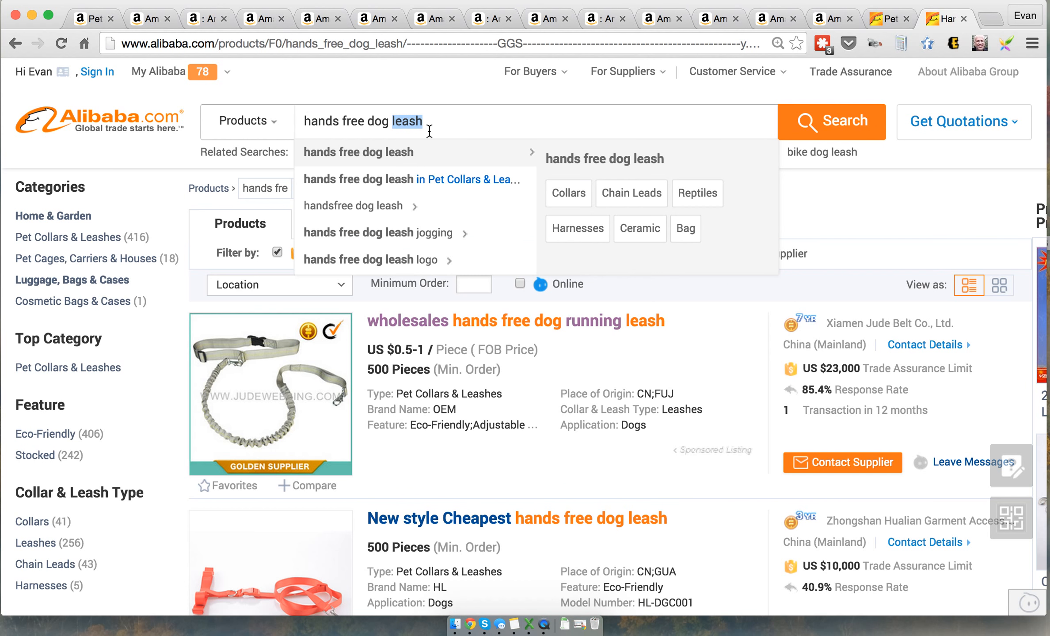
click(884, 204)
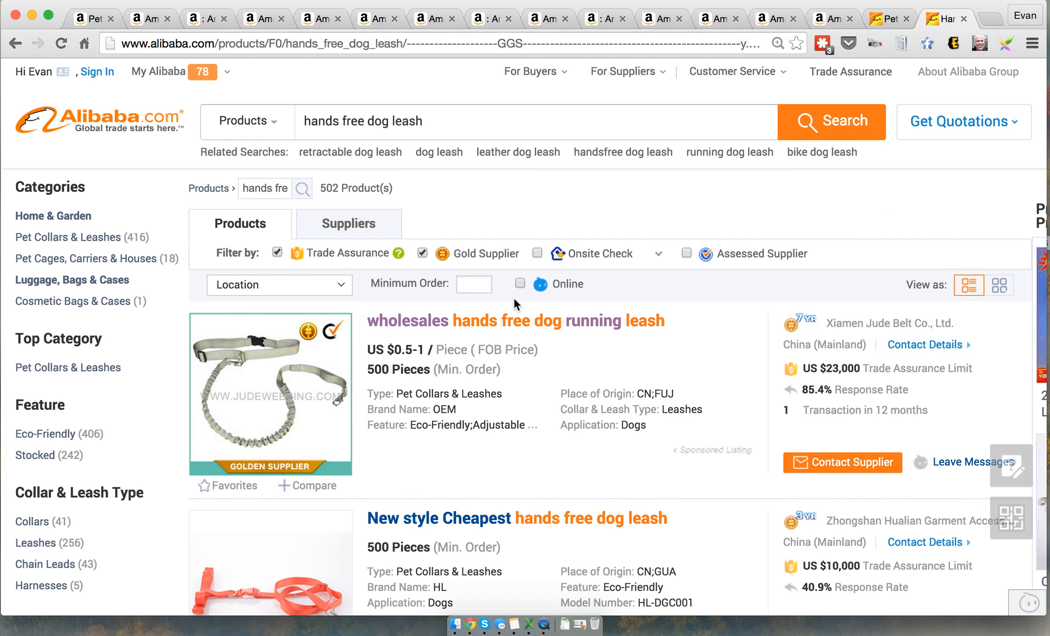
Examine the prices and minimum orders of the Alibaba hands free dog leash listings, including the Multifunction Retractable Sports Bungee Spring model
scroll(513, 296, down, 4)
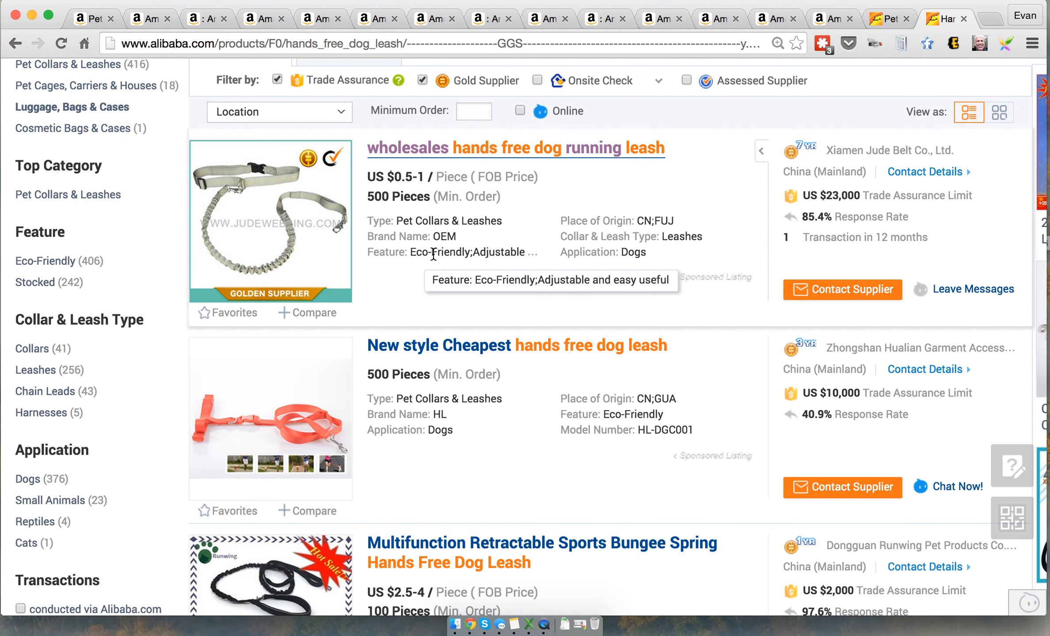
scroll(435, 260, down, 2)
scroll(435, 261, down, 2)
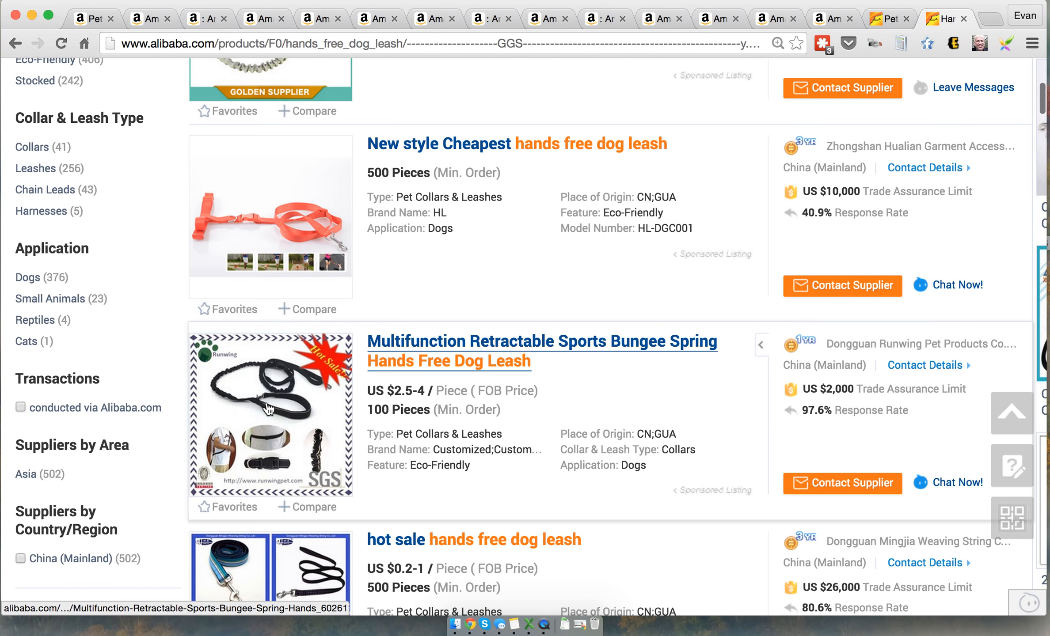
scroll(635, 254, down, 1)
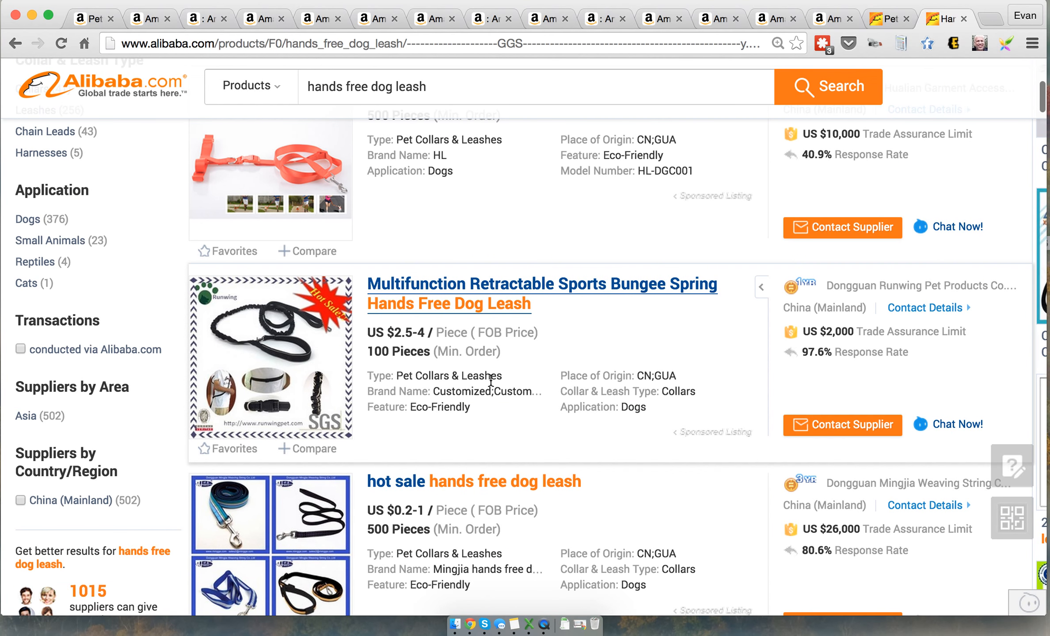
scroll(490, 381, up, 1)
Check the Mighty Paw leash's Amazon page, its target cost in the Excel spreadsheet, and the ROI setting behind that cost
key(super+Tab)
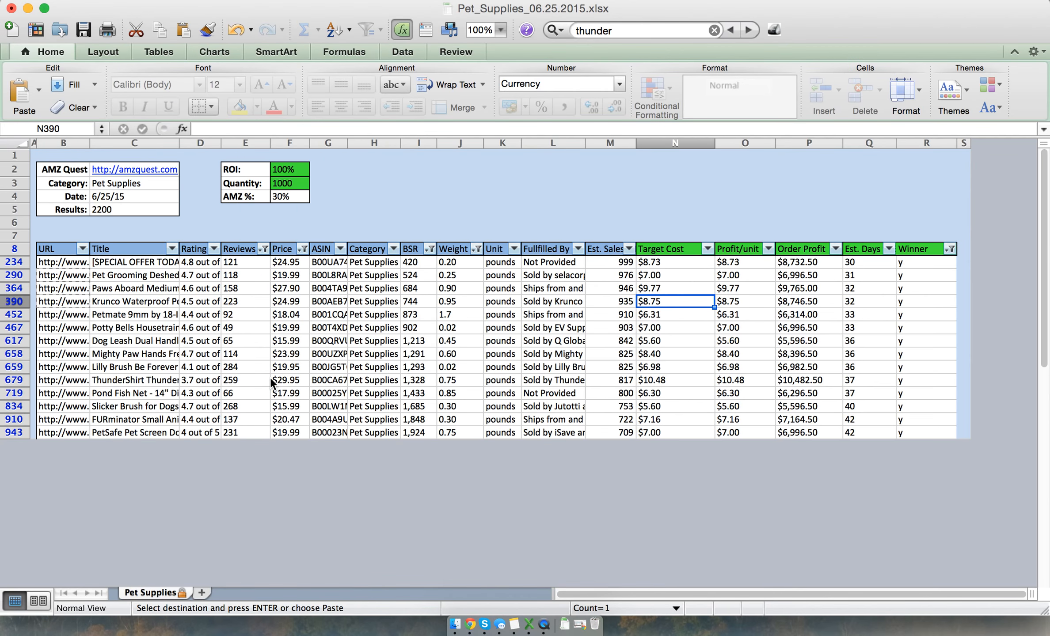
key(super+Tab)
click(825, 20)
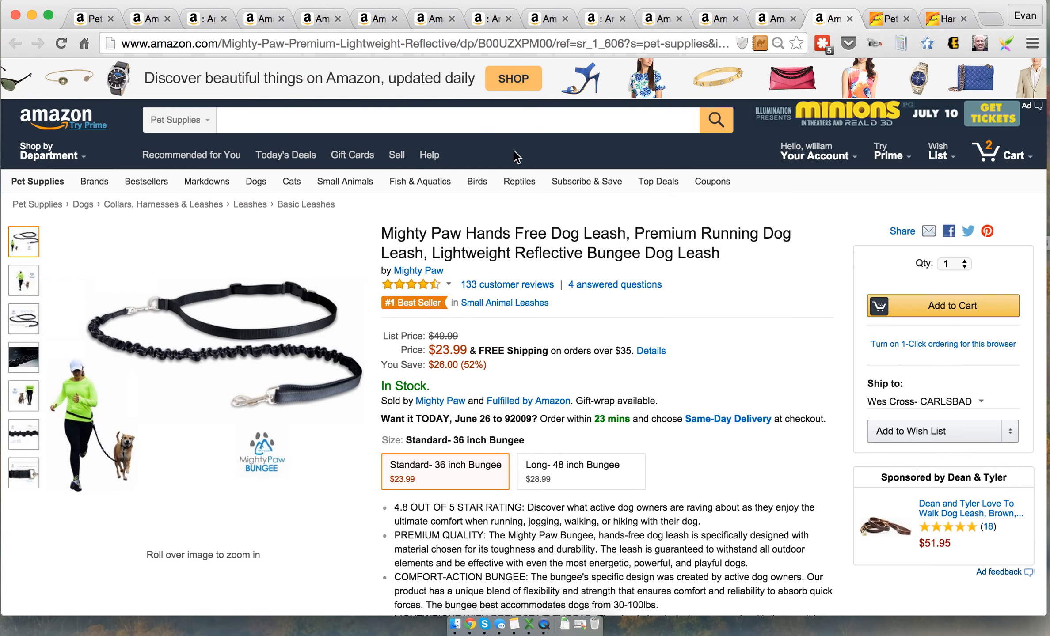
key(super+Tab)
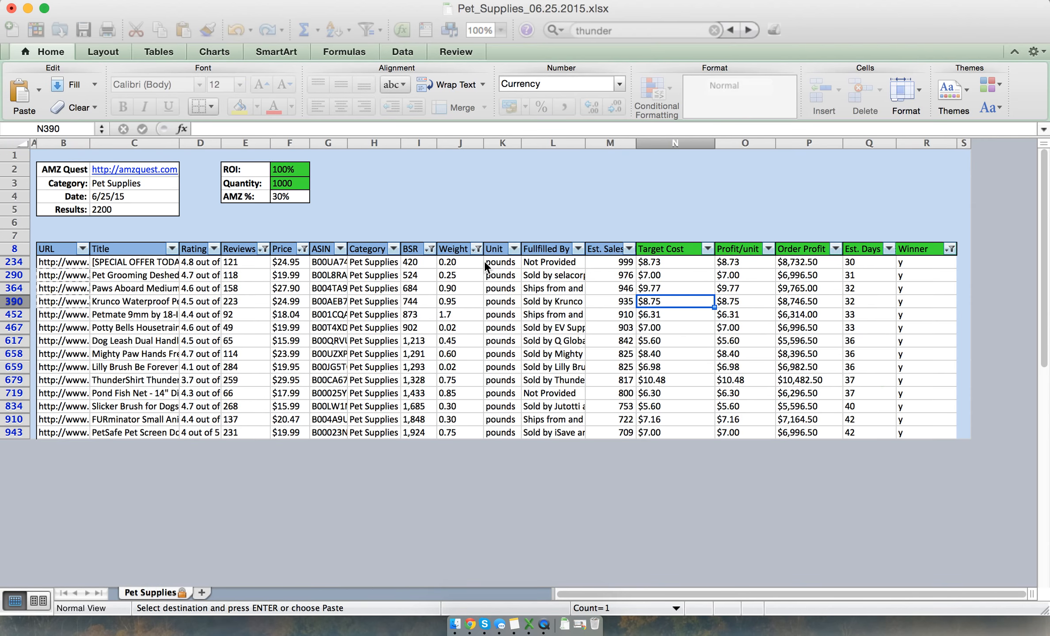
click(105, 357)
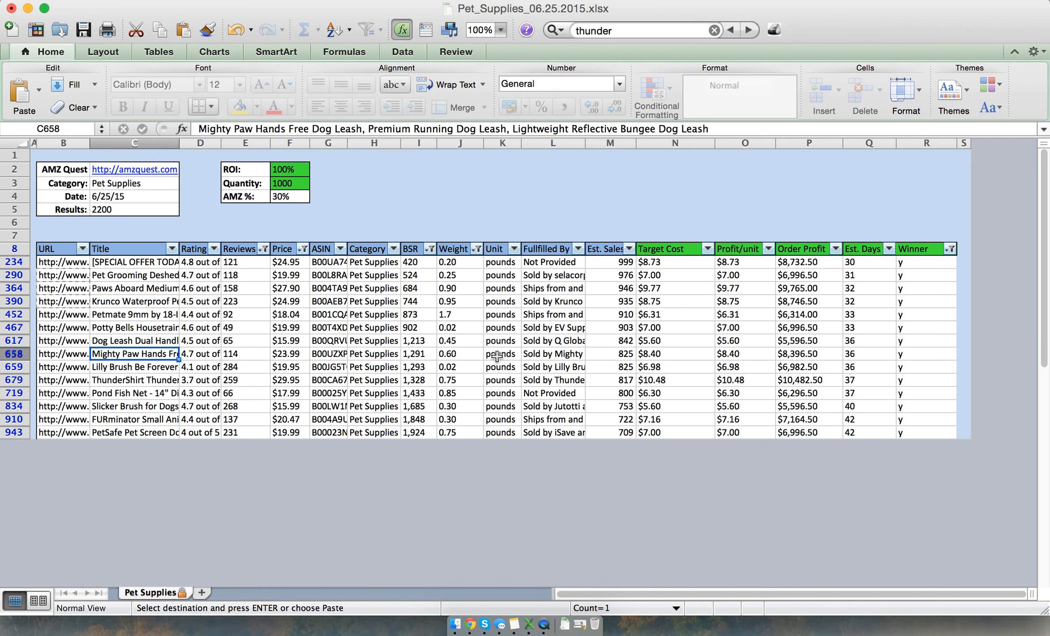
click(674, 357)
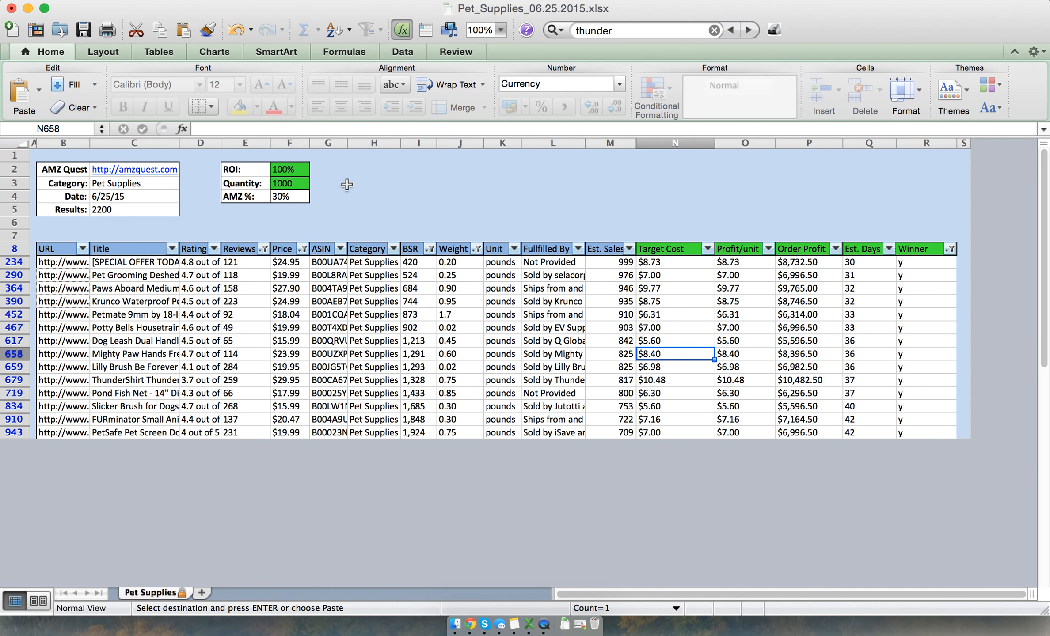
click(291, 172)
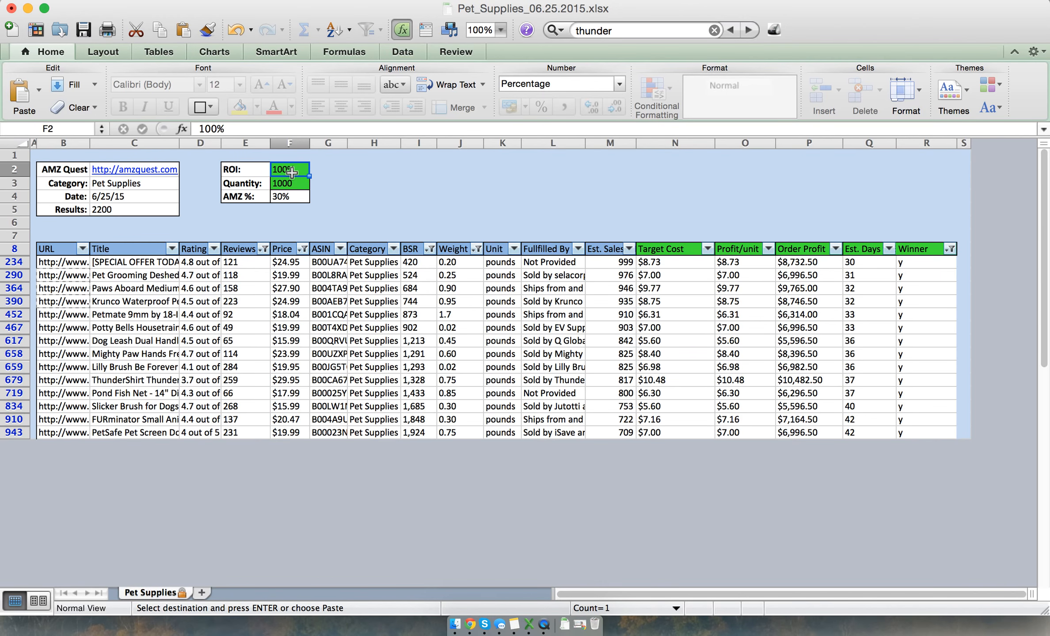
click(670, 355)
Compare the Alibaba hands free dog leash offers in the browser with the Mighty Paw target cost in the Excel spreadsheet
key(super+Tab)
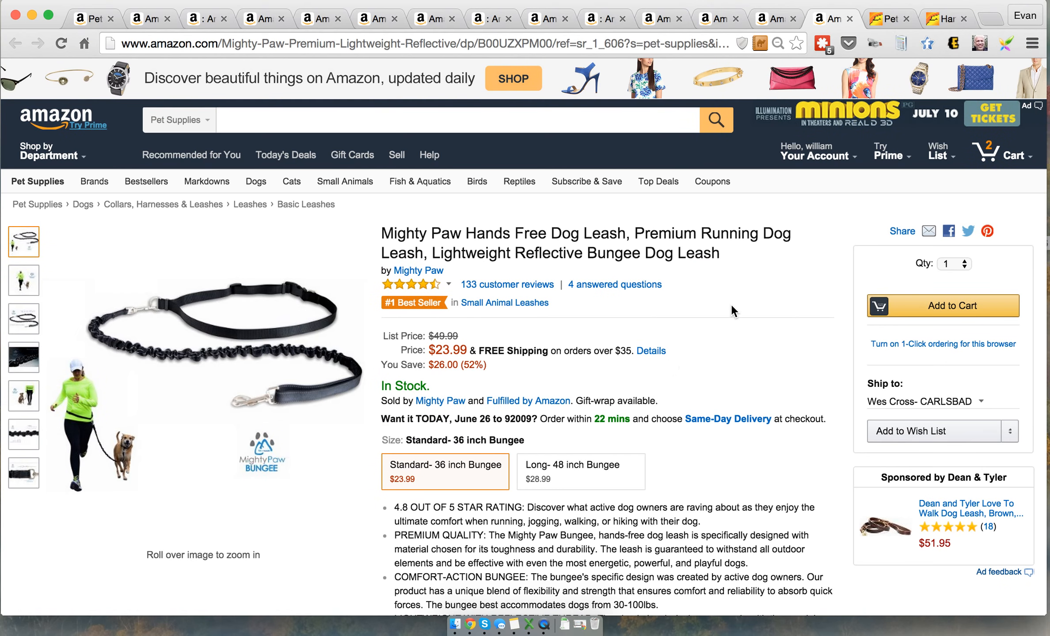
click(944, 20)
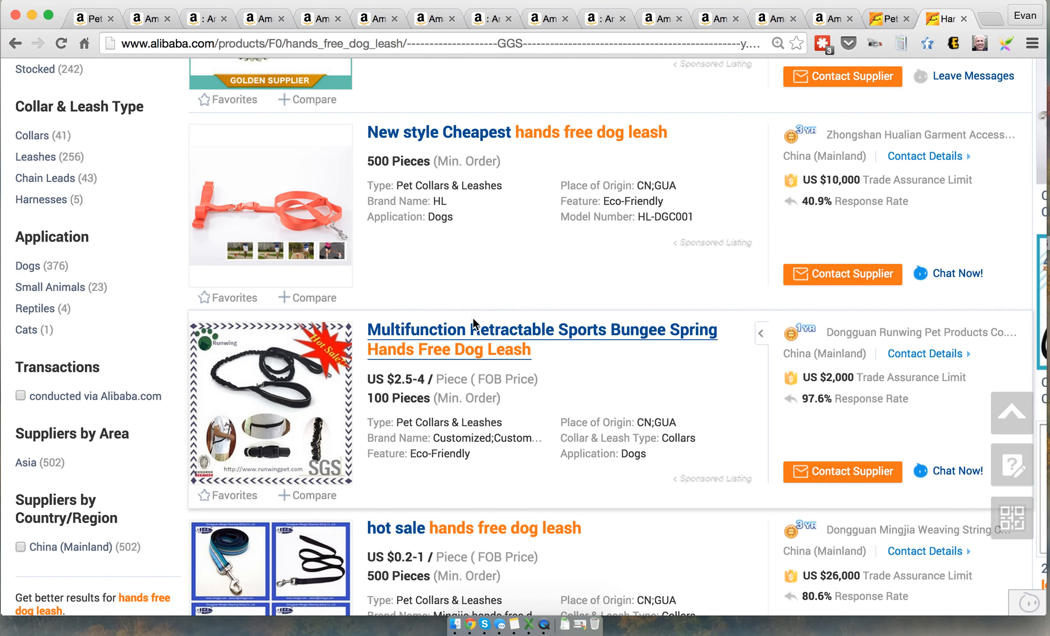
scroll(472, 318, up, 4)
scroll(451, 144, up, 3)
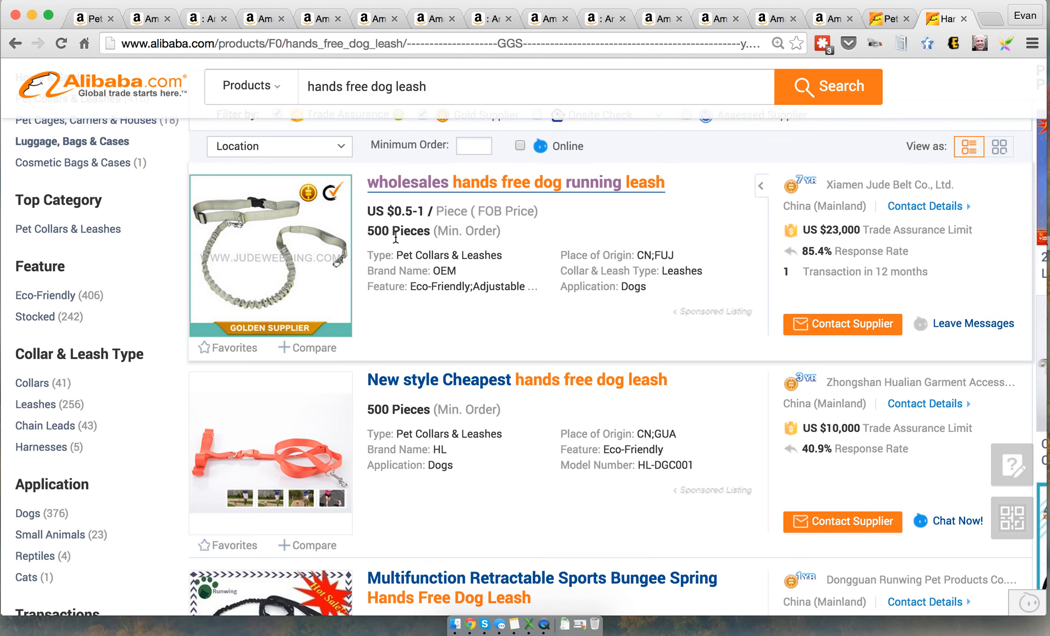
key(super+Tab)
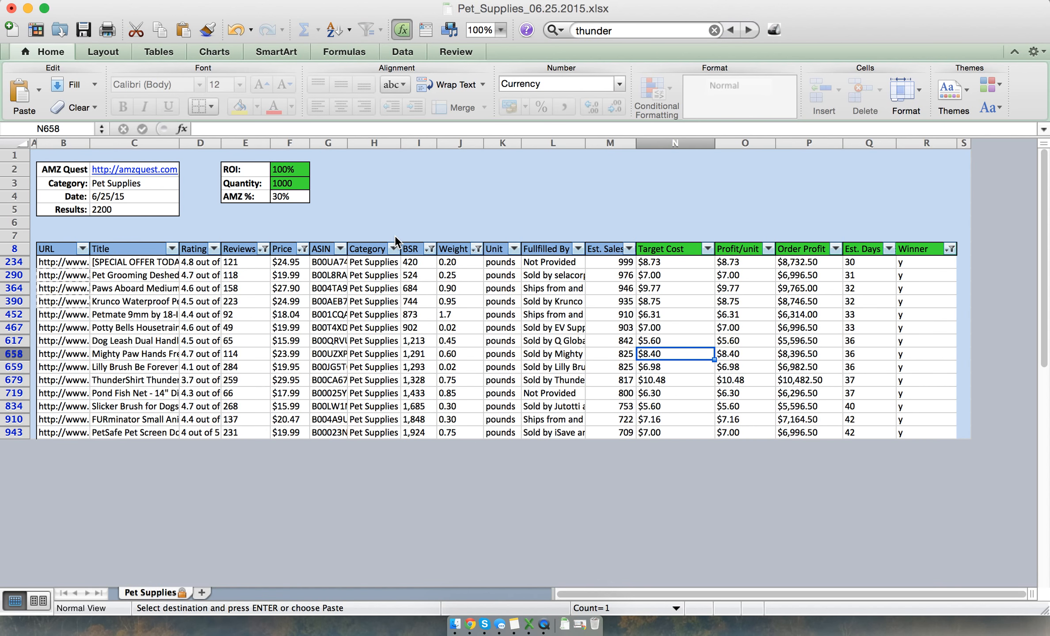